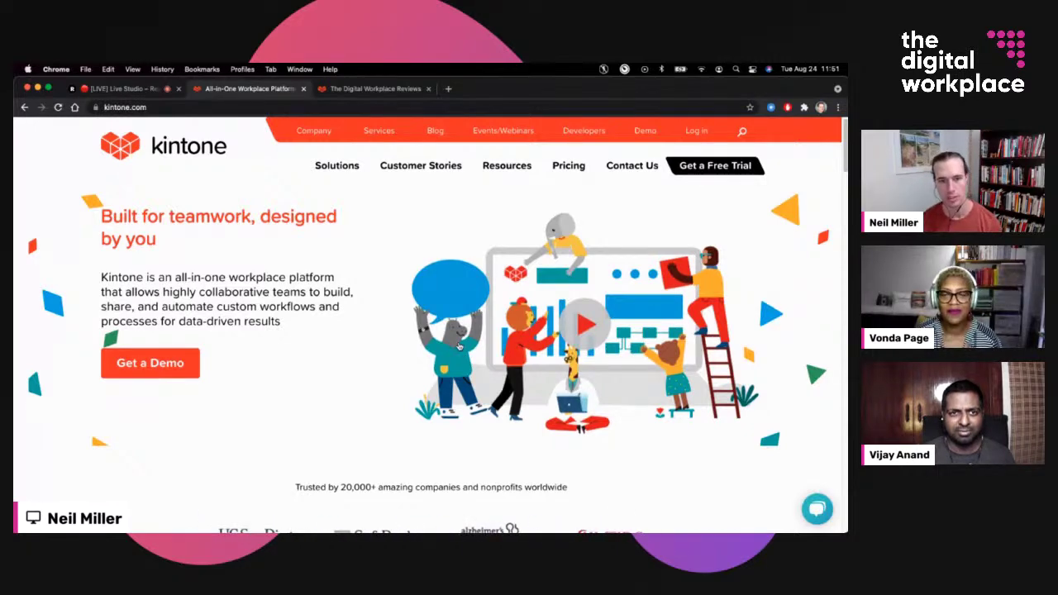
Examine the Kintone homepage, including its introduction, customer logos and the sections on the shared platform and dynamic database.
scroll(303, 409, down, 3)
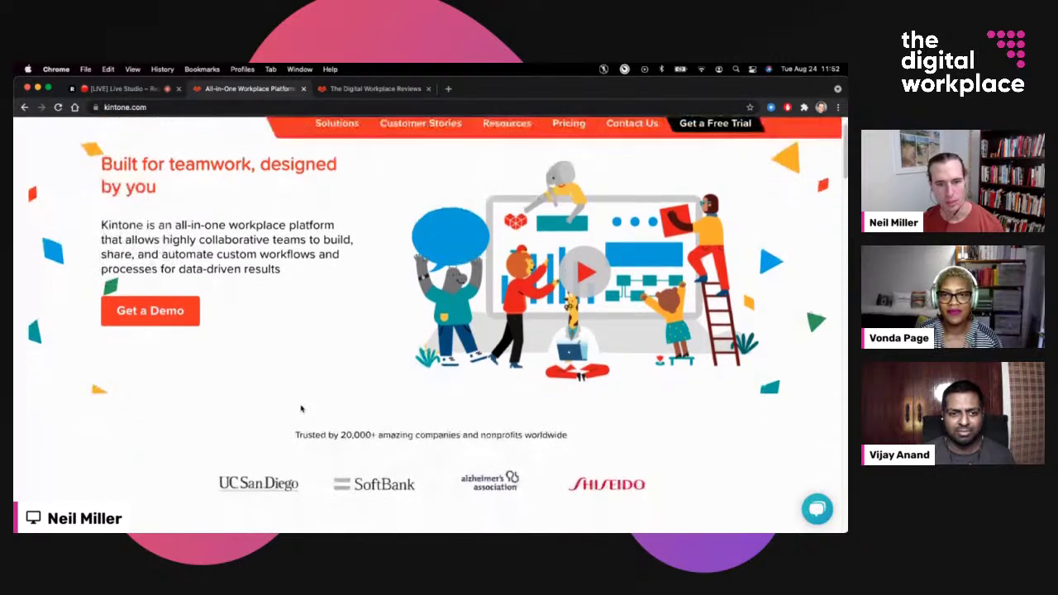
scroll(301, 408, down, 3)
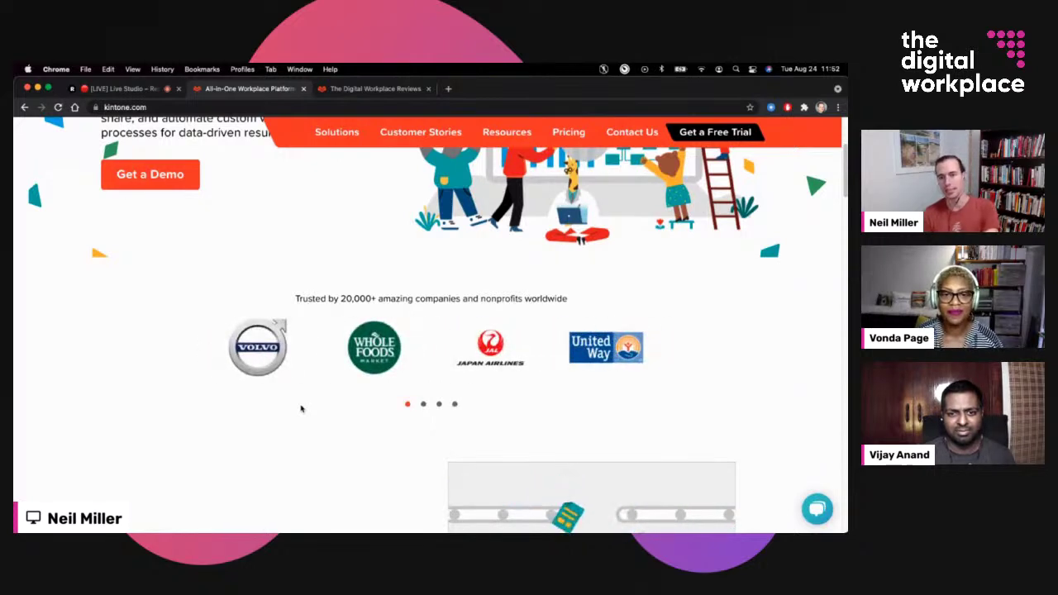
scroll(301, 408, down, 2)
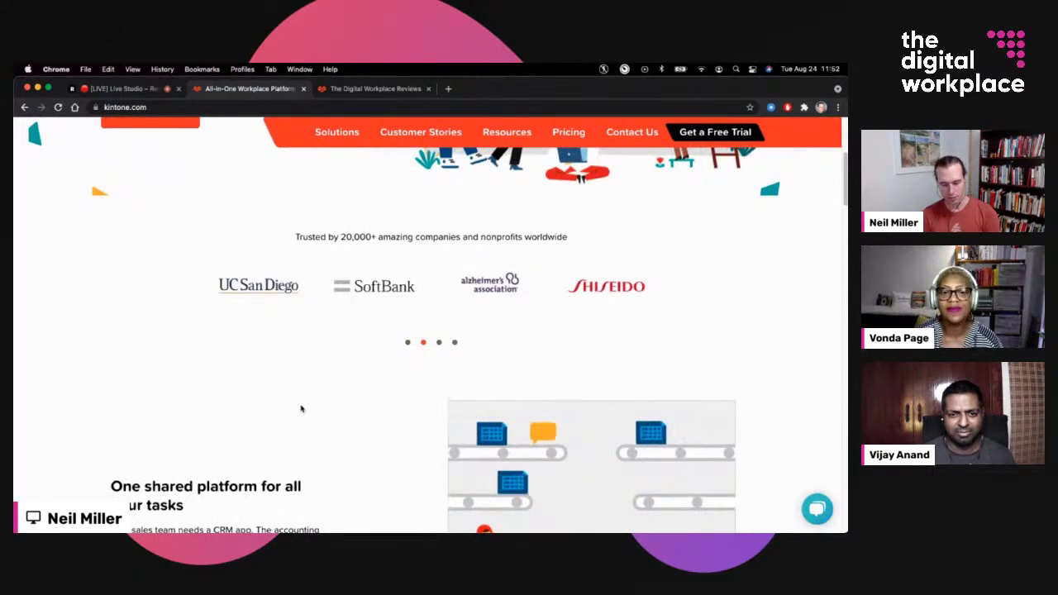
scroll(301, 409, down, 5)
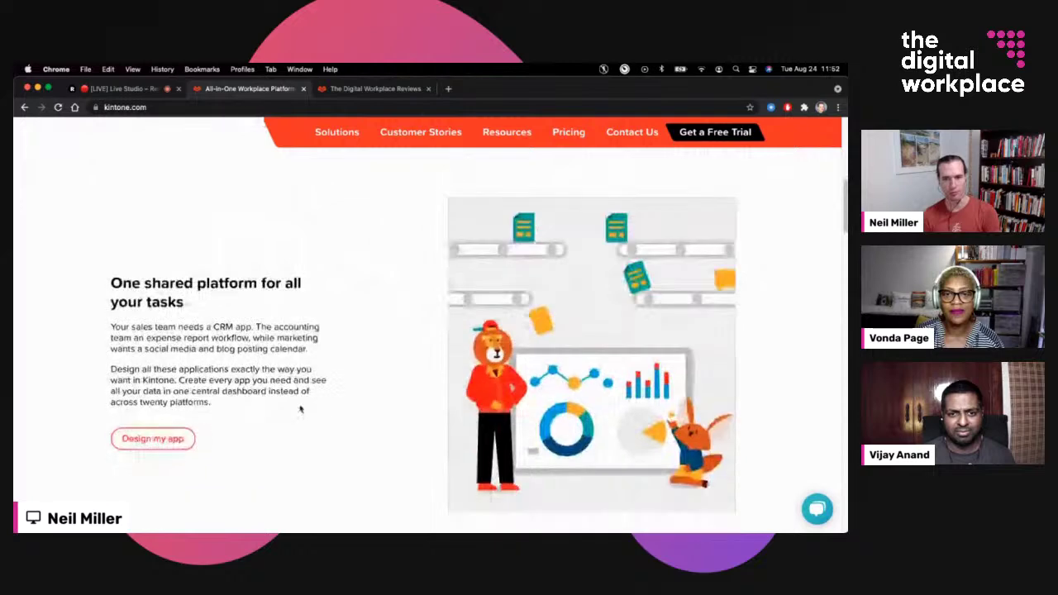
scroll(301, 408, down, 5)
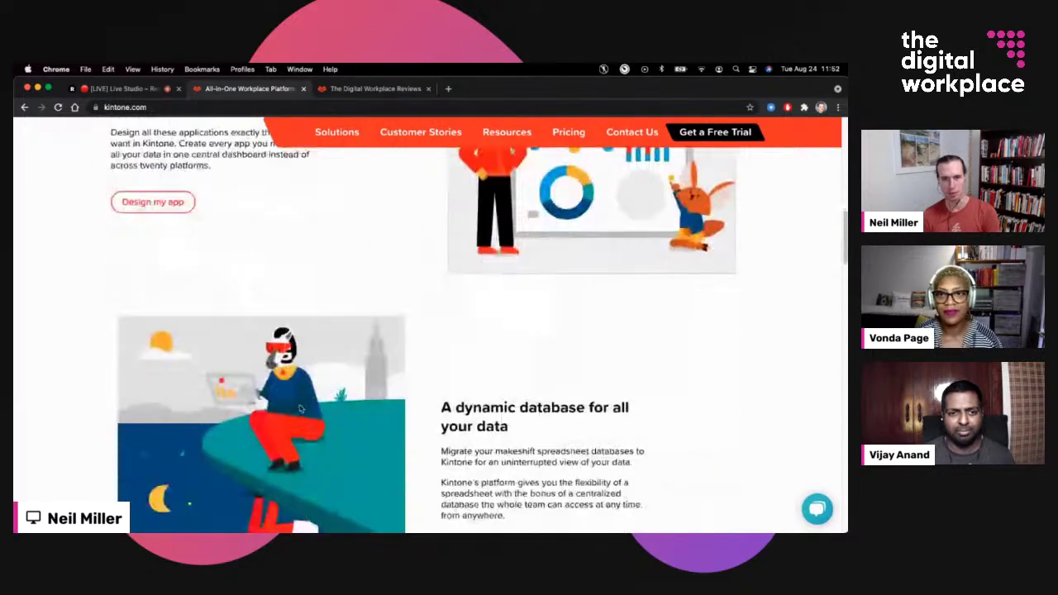
scroll(301, 408, up, 2)
scroll(300, 409, up, 10)
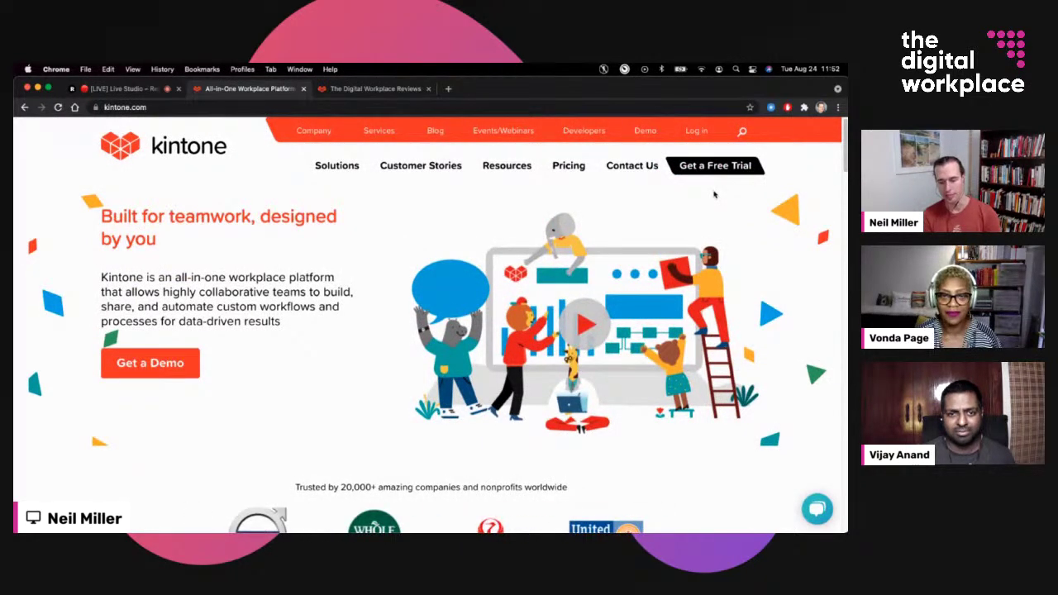
mouse_move(573, 173)
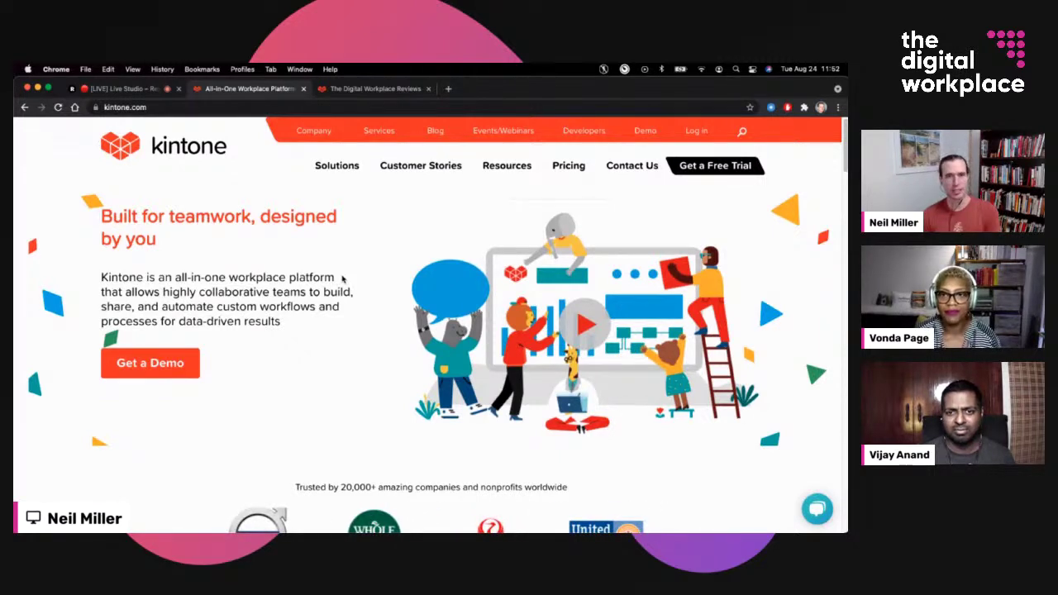
Switch to the open Digital Workplace Reviews space and look over its announcement, threads, apps and people.
click(373, 91)
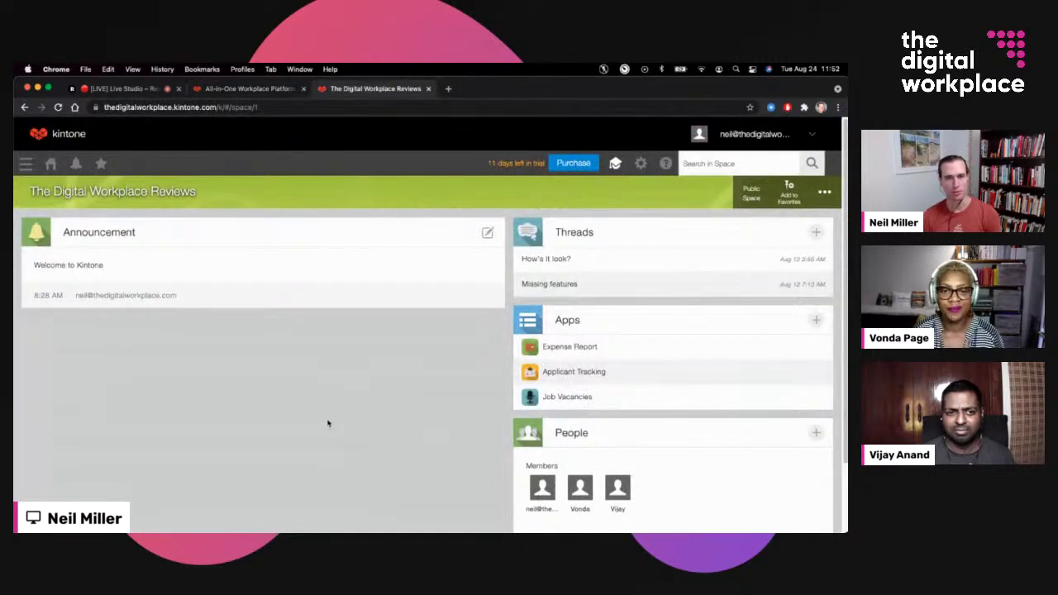
scroll(328, 424, down, 3)
scroll(327, 423, up, 3)
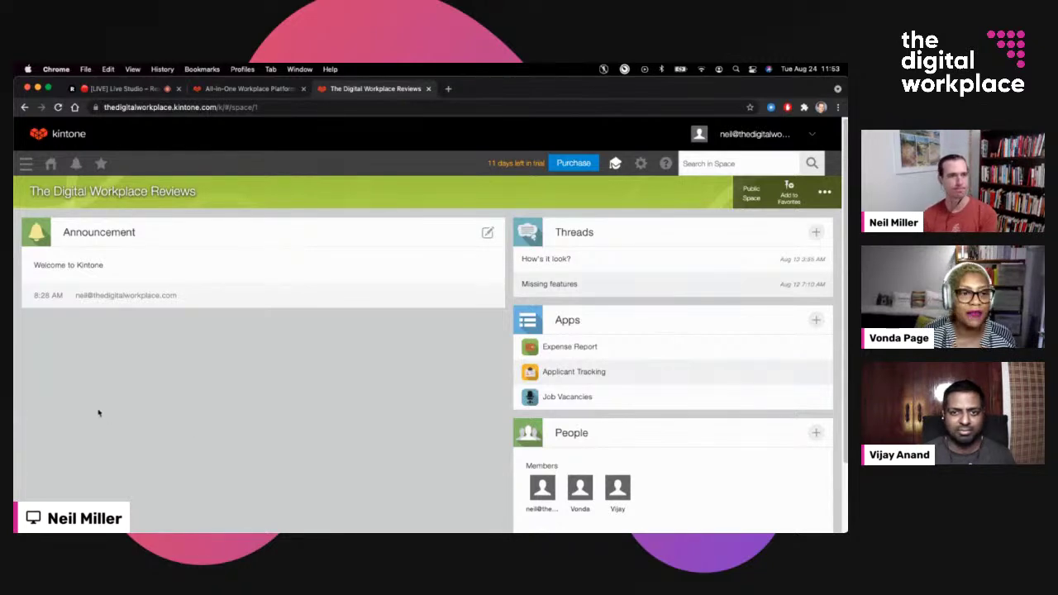
Go to the Kintone portal and review its announcement with the tutorial videos, the joined spaces and the full app list.
click(51, 165)
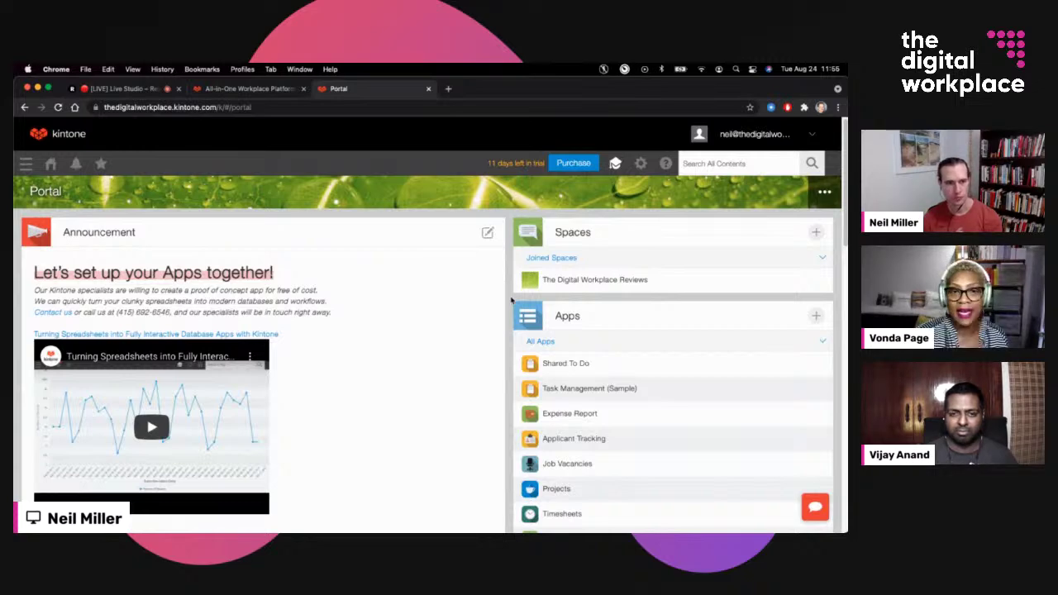
scroll(390, 363, down, 1)
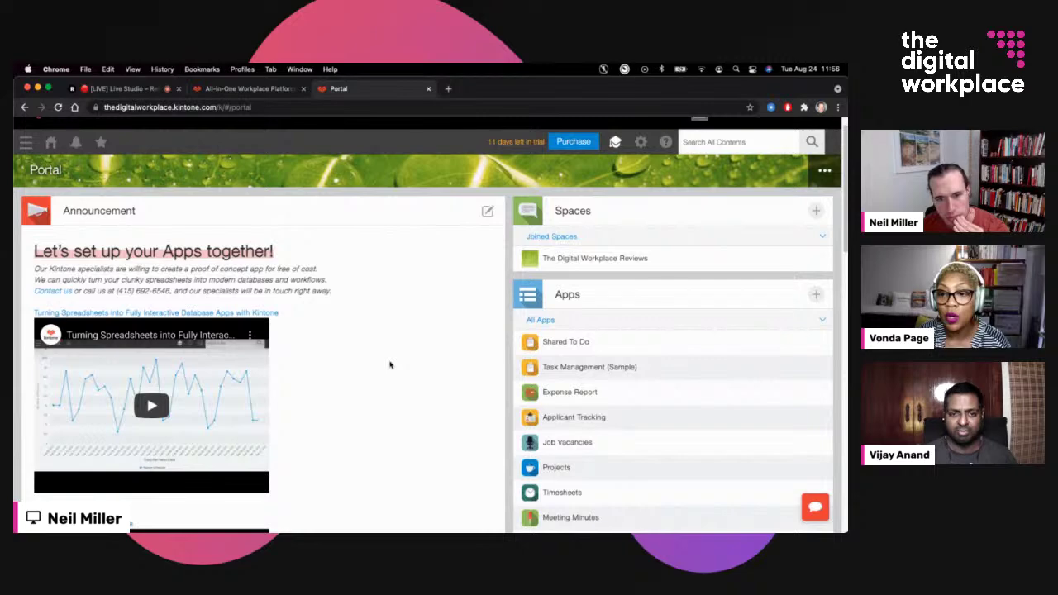
scroll(390, 365, down, 1)
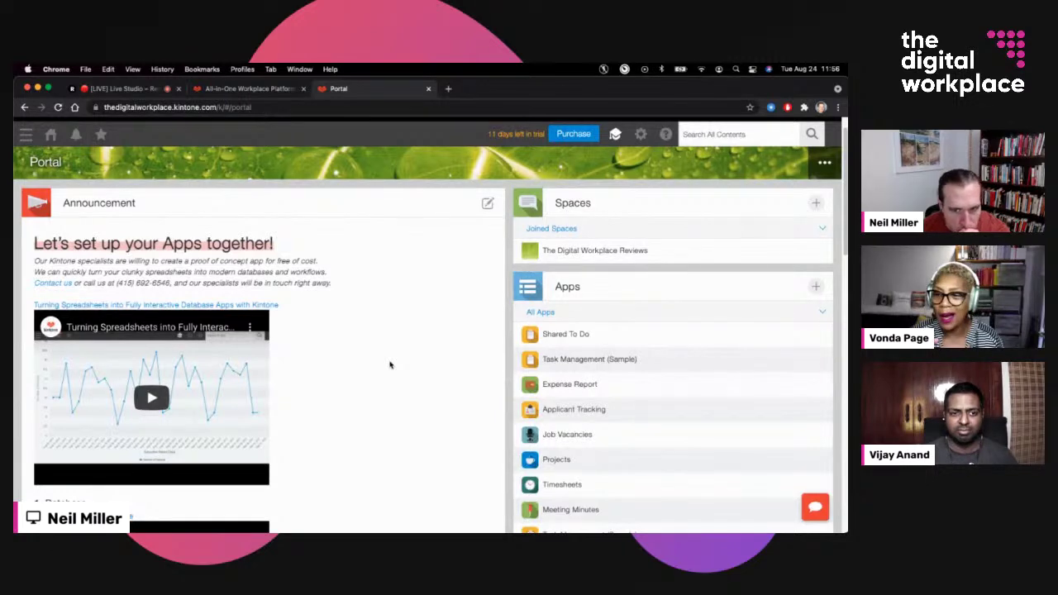
scroll(391, 364, down, 3)
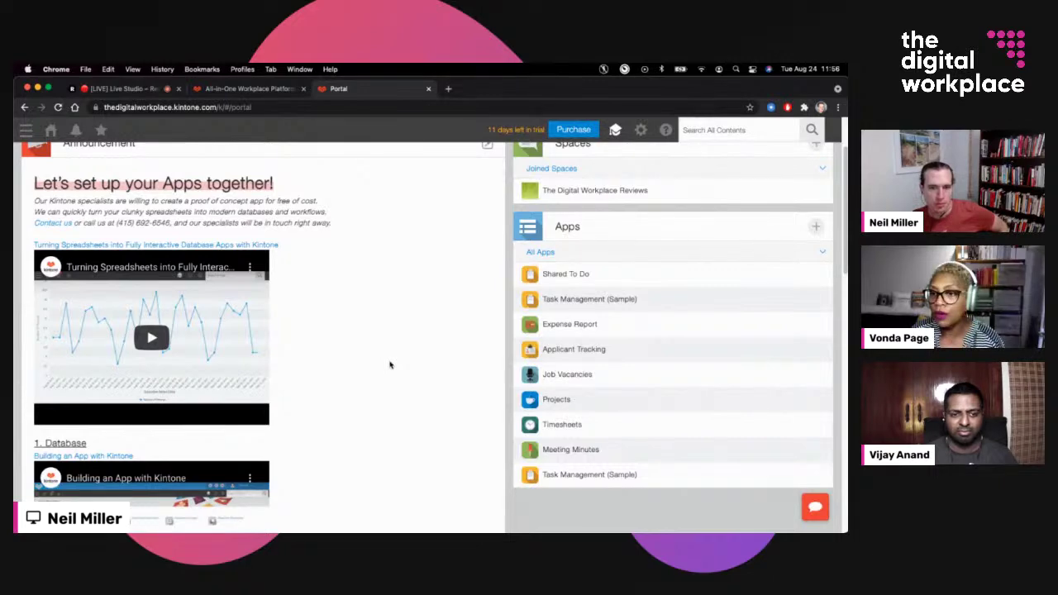
scroll(390, 365, down, 5)
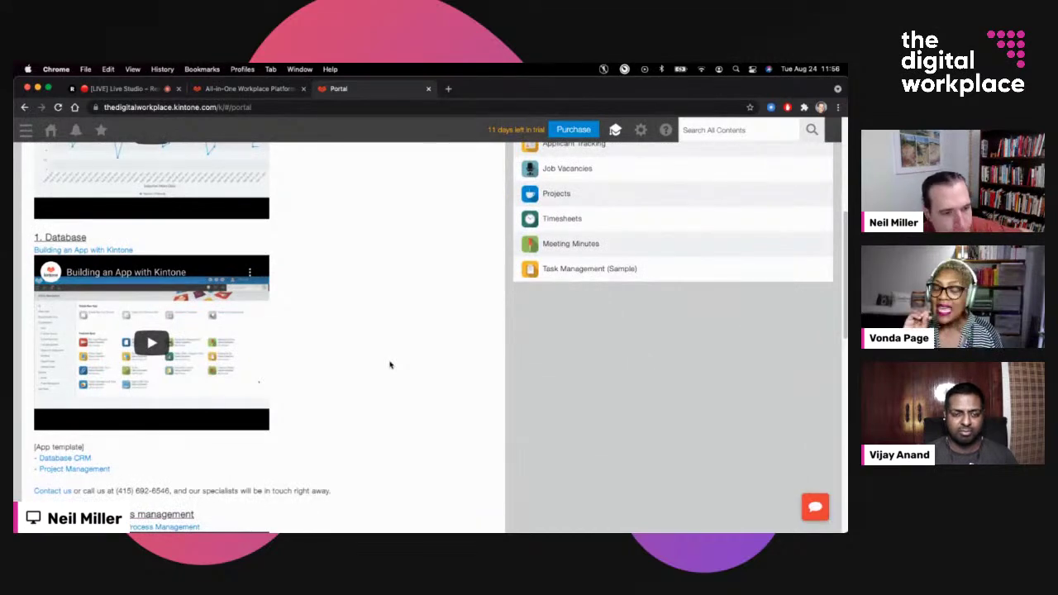
scroll(390, 365, up, 3)
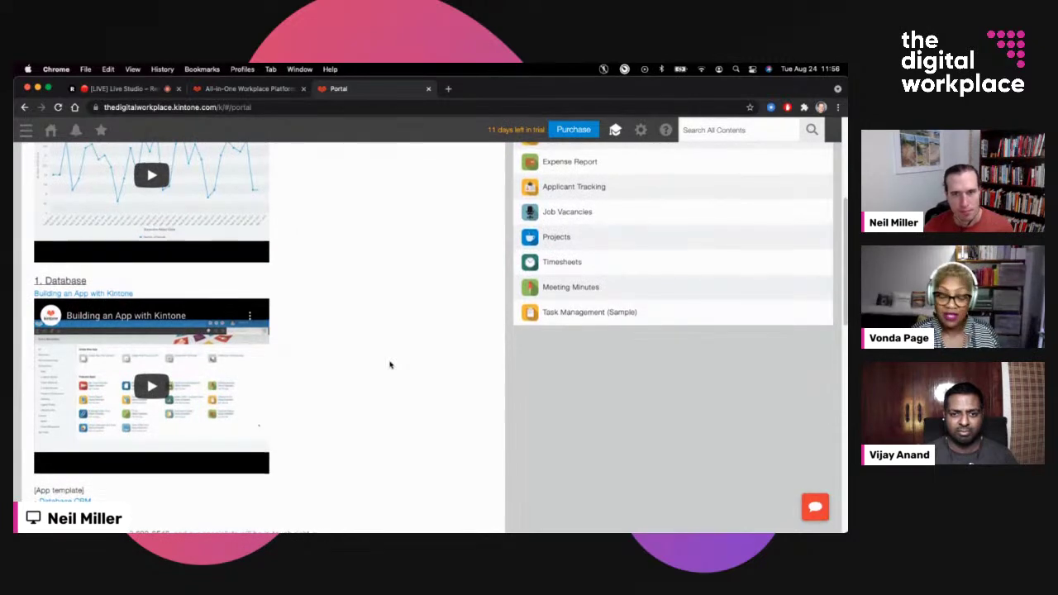
scroll(390, 364, up, 5)
scroll(390, 365, up, 1)
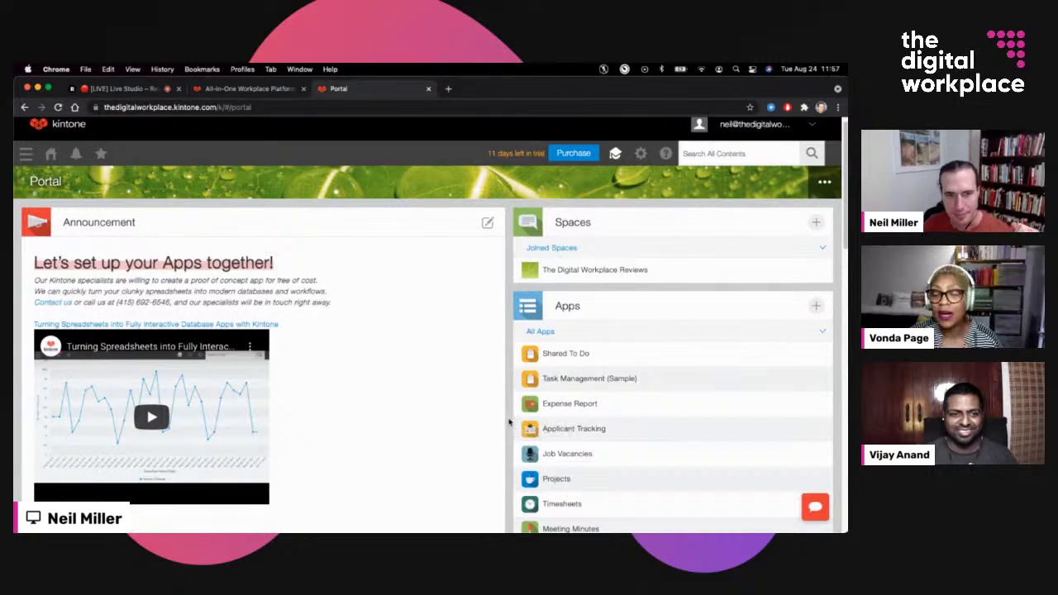
scroll(509, 423, up, 1)
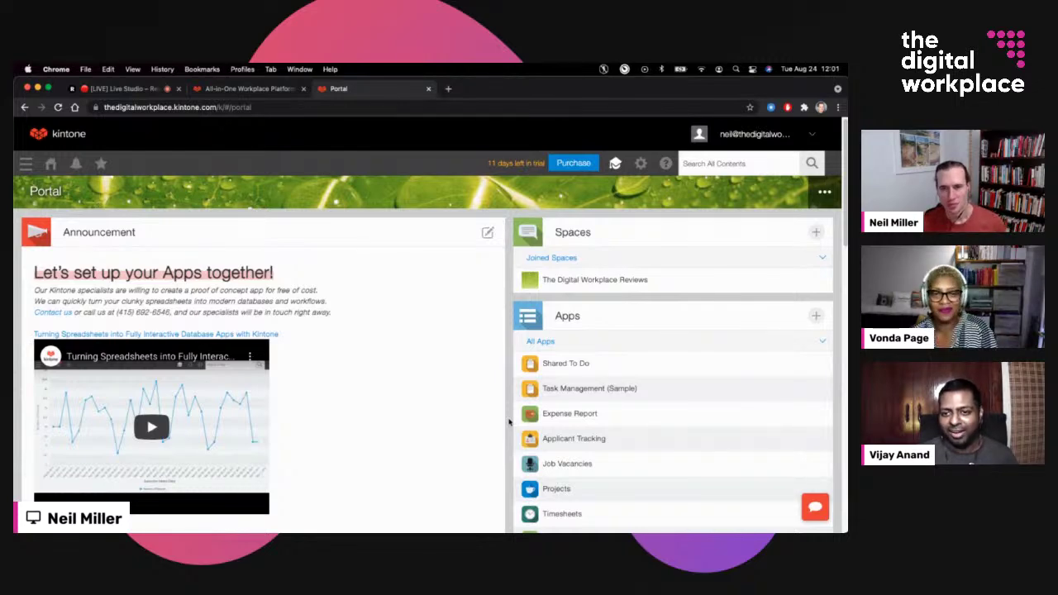
Check the portal's space filter options, then enter The Digital Workplace Reviews space and view its Applicant Tracking records.
click(553, 259)
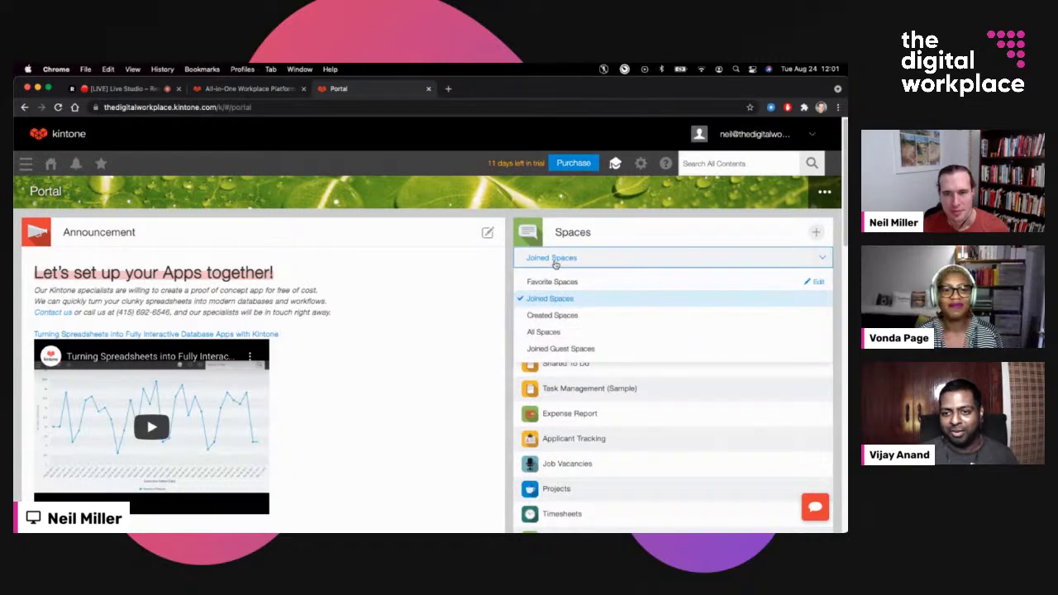
click(584, 241)
click(583, 281)
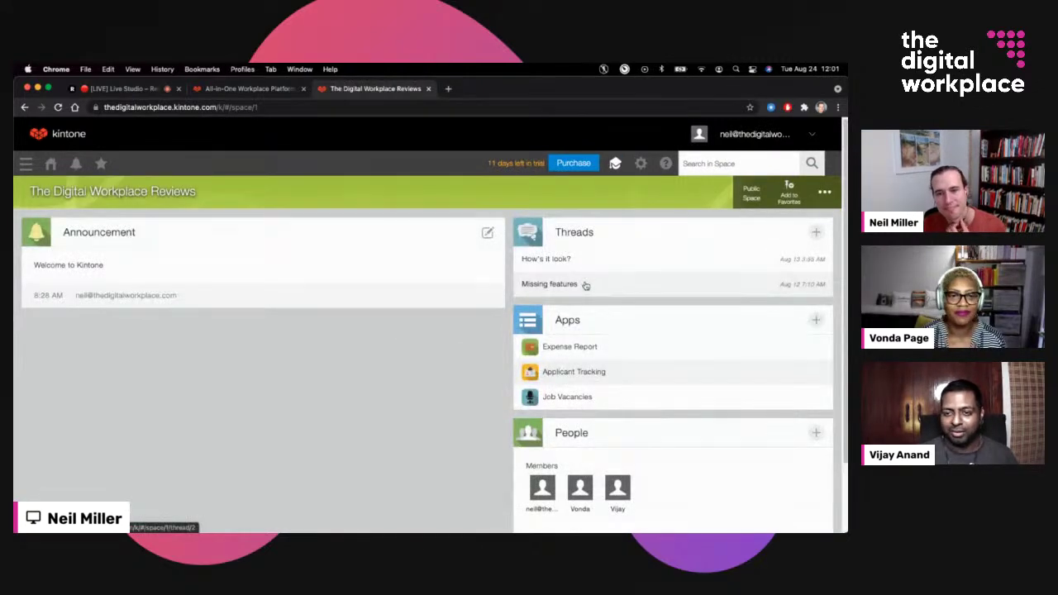
click(593, 380)
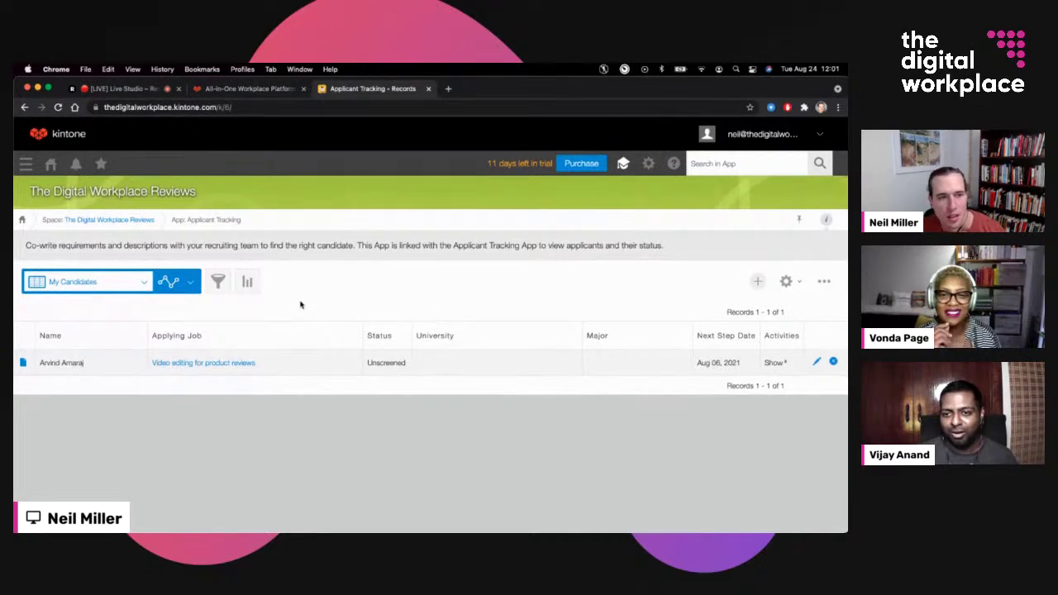
Return to The Digital Workplace Reviews space and examine its threads, apps, people and related apps sections.
click(121, 220)
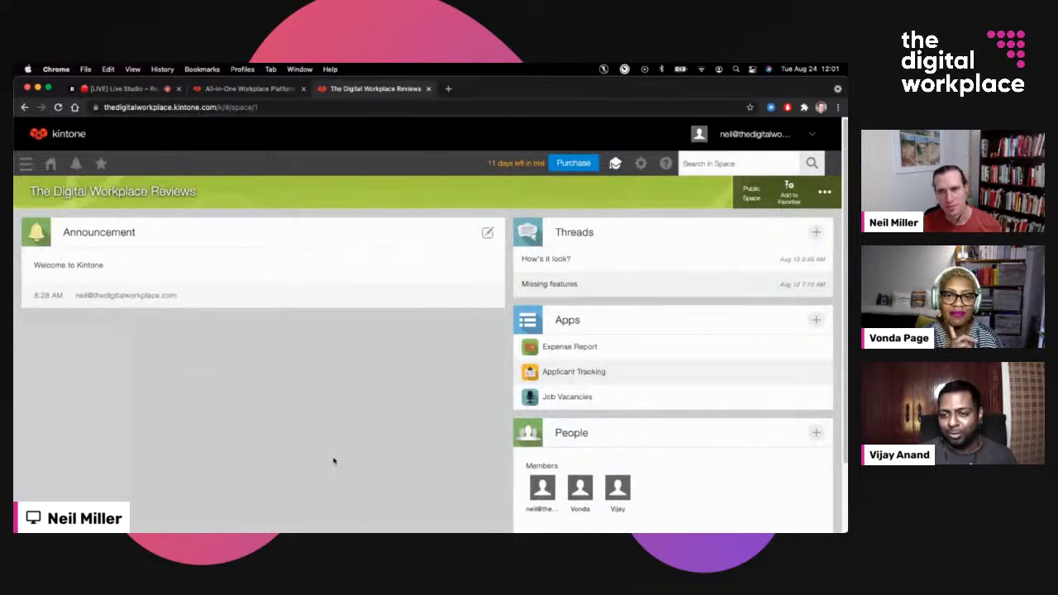
scroll(334, 461, down, 1)
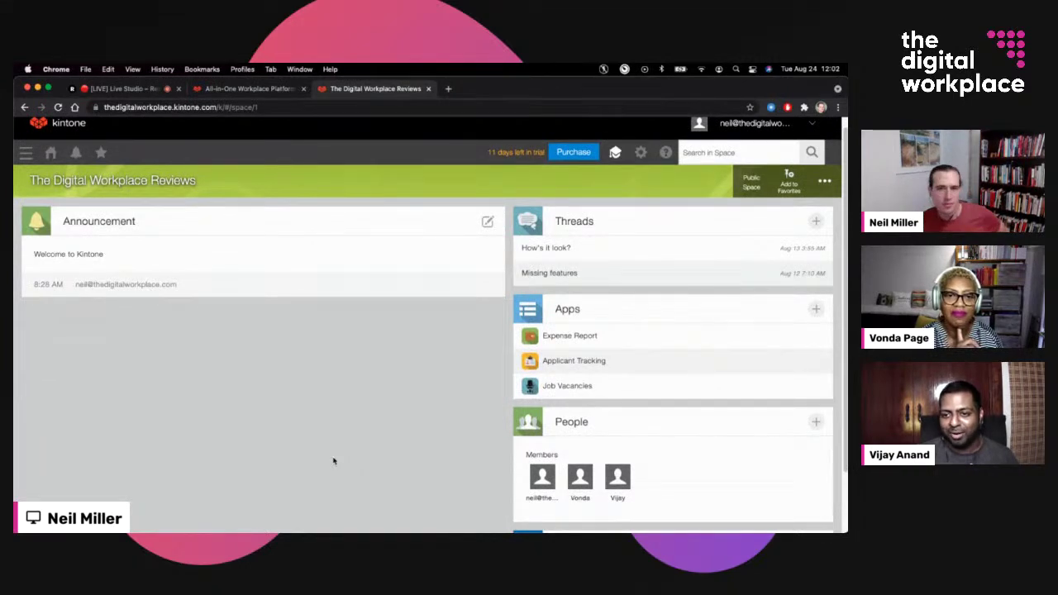
scroll(334, 460, down, 2)
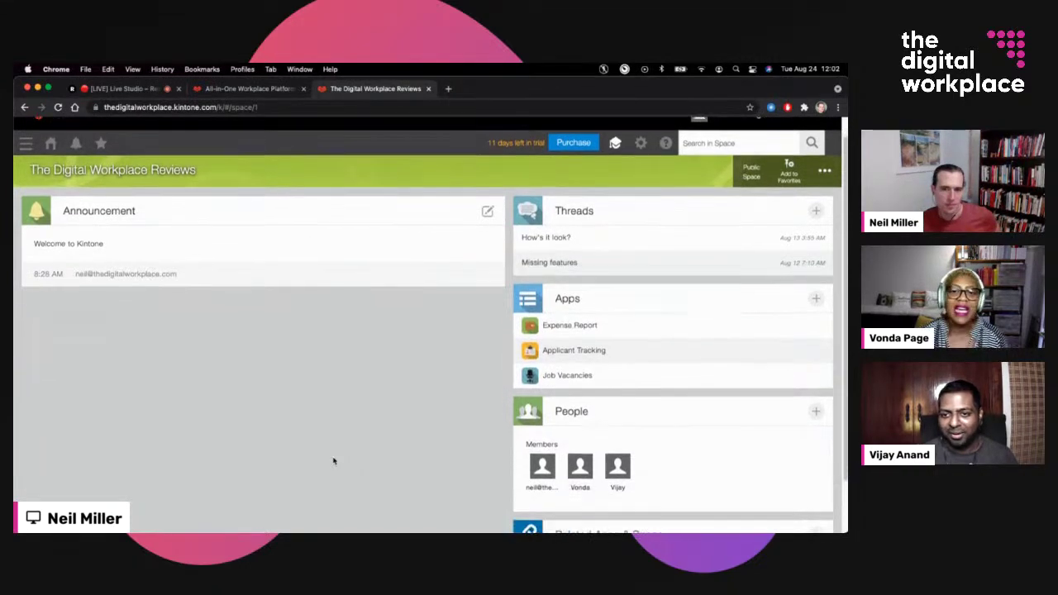
scroll(334, 461, down, 2)
scroll(334, 461, down, 2)
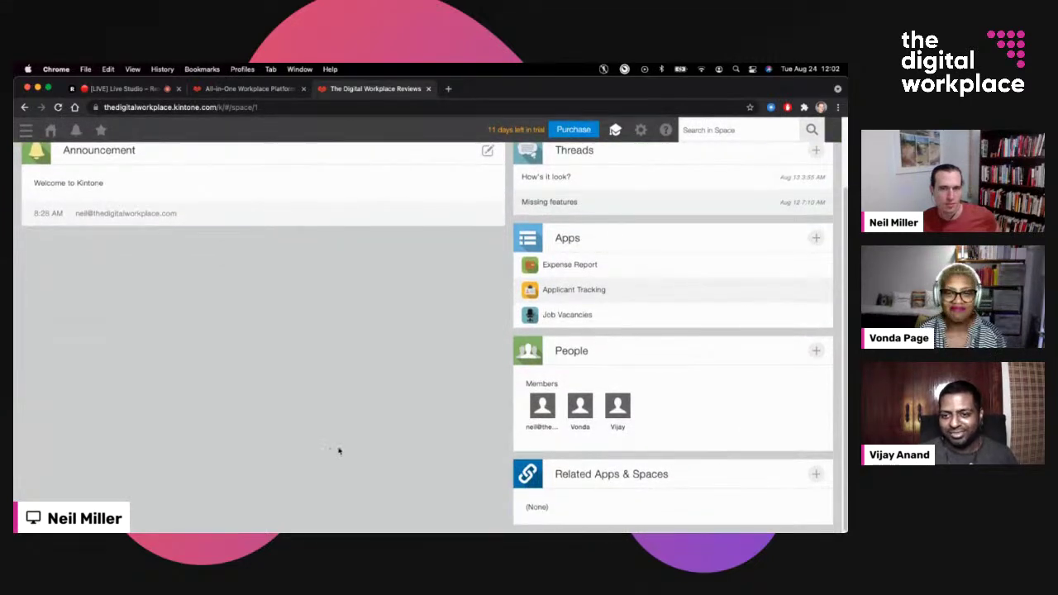
scroll(425, 350, up, 5)
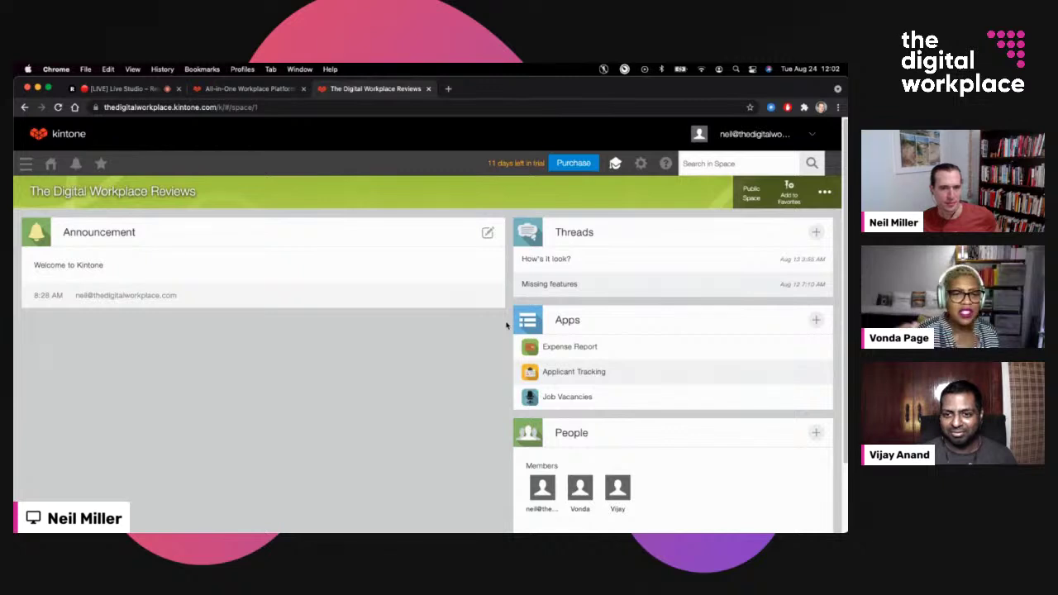
scroll(351, 416, up, 1)
scroll(352, 416, down, 1)
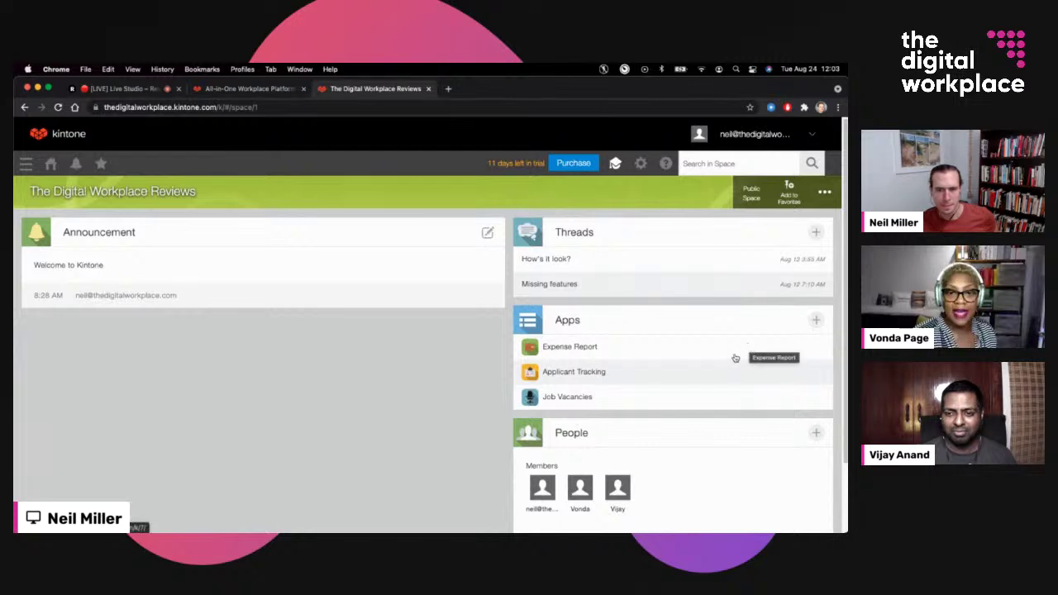
Start adding an app to the space and browse the Kintone Marketplace's app creation options, categories and featured apps.
click(817, 320)
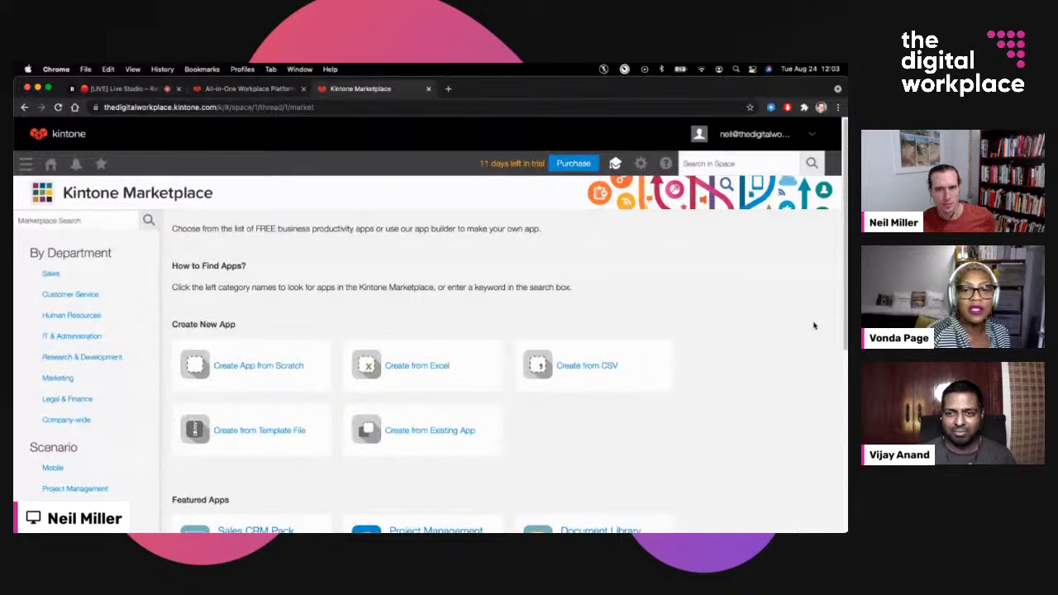
scroll(813, 326, down, 1)
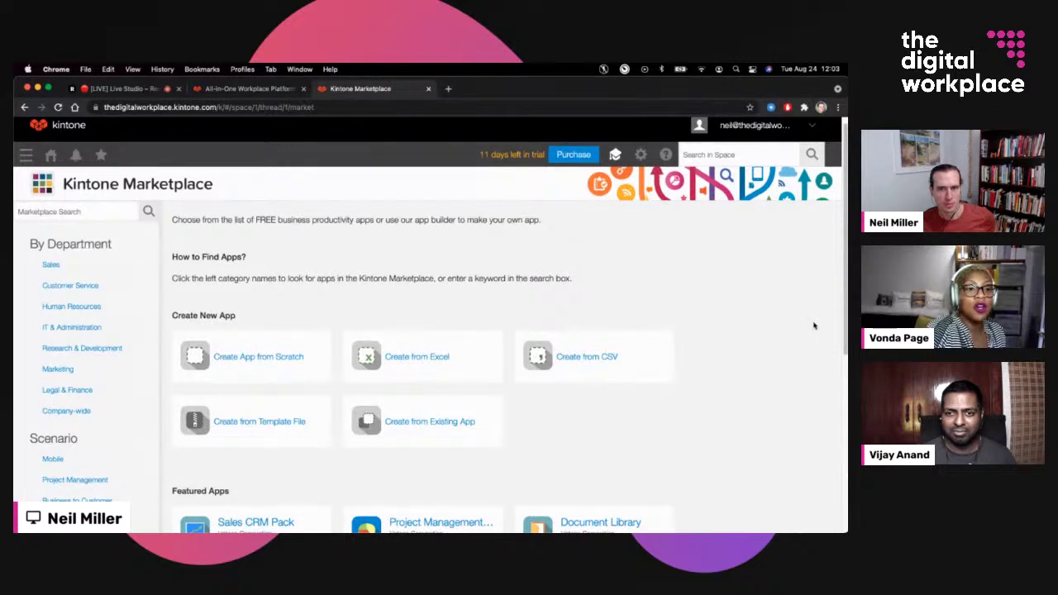
scroll(814, 326, down, 1)
scroll(814, 326, down, 3)
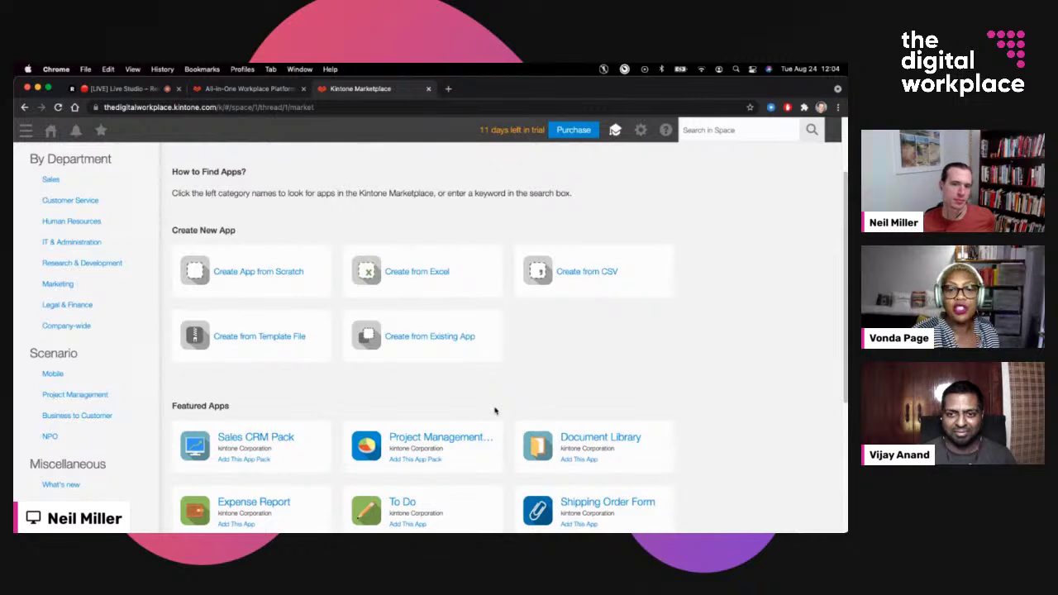
scroll(495, 413, up, 1)
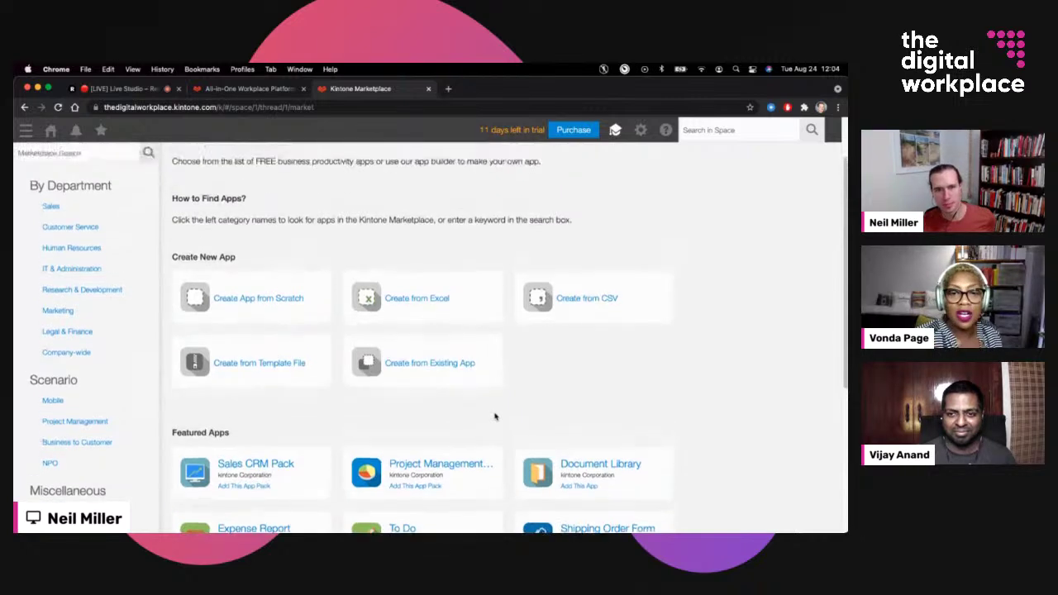
scroll(495, 417, up, 3)
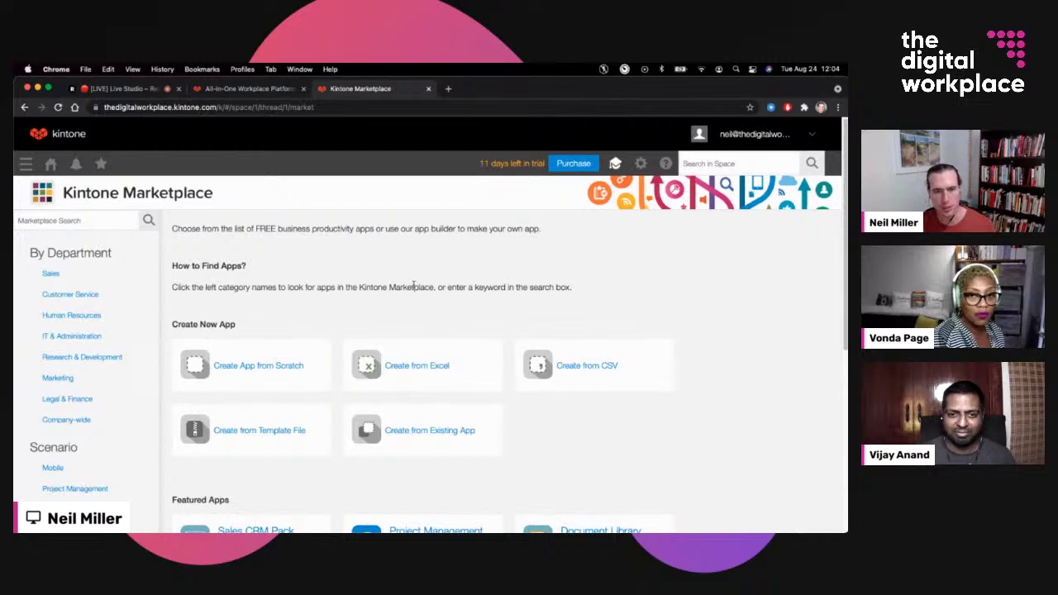
scroll(413, 289, down, 5)
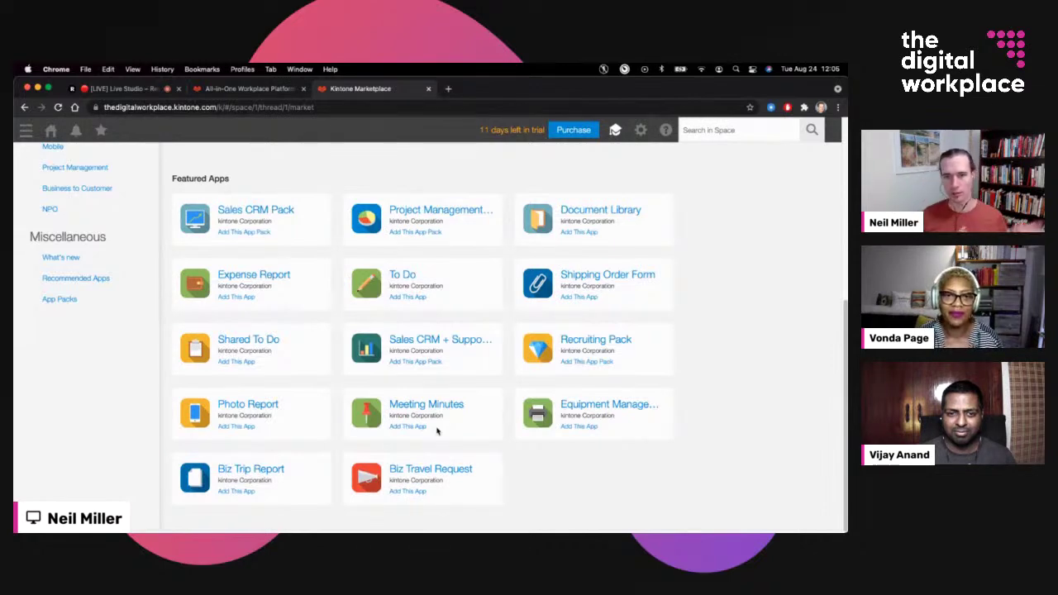
scroll(438, 431, up, 5)
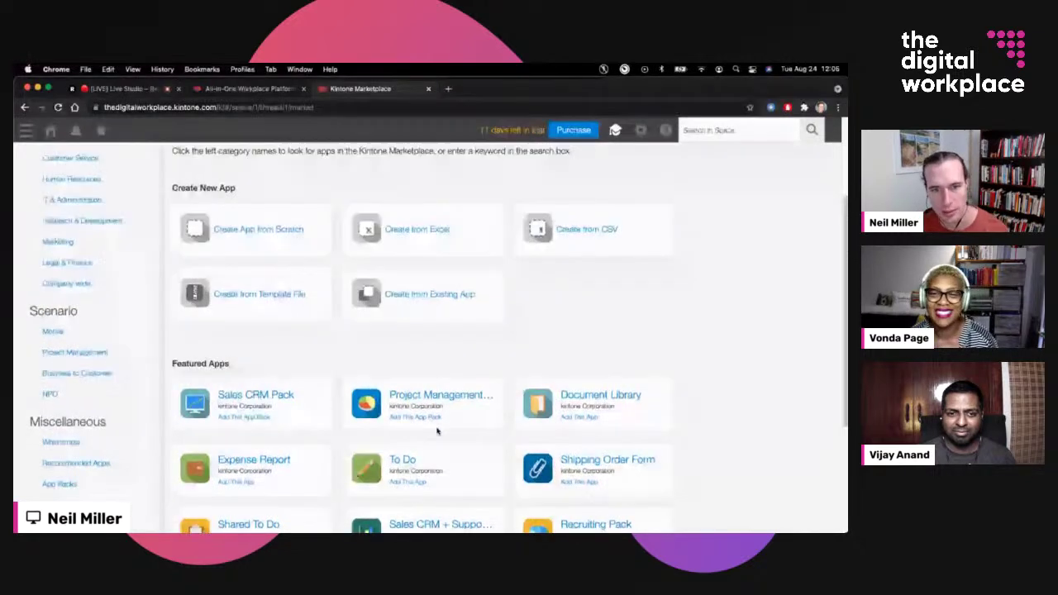
scroll(670, 334, down, 1)
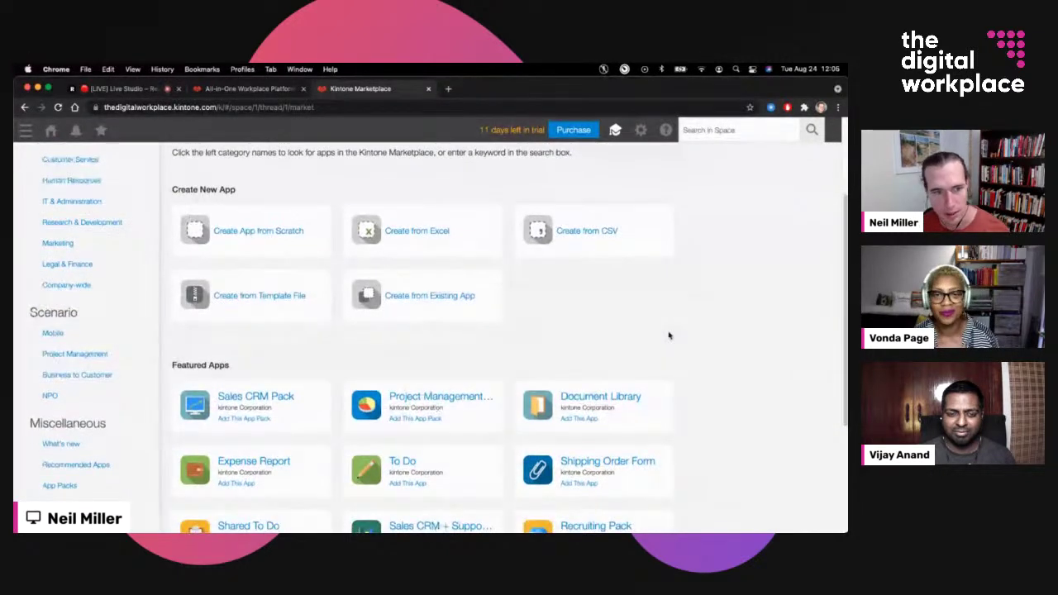
scroll(670, 335, down, 1)
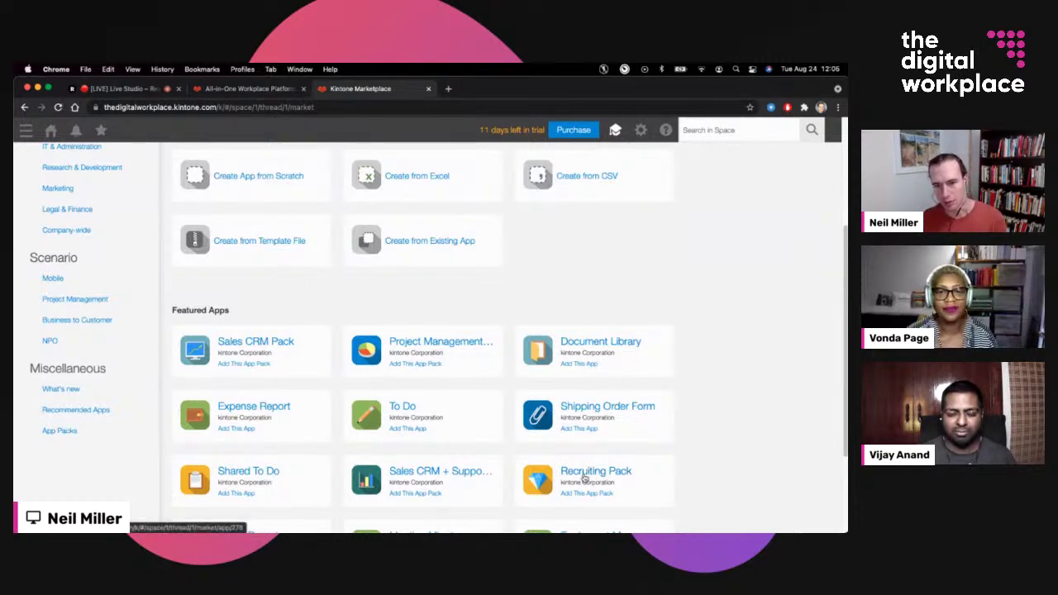
Add the Recruiting Pack app pack from the Marketplace to the space and dismiss the notice about the added app.
click(585, 494)
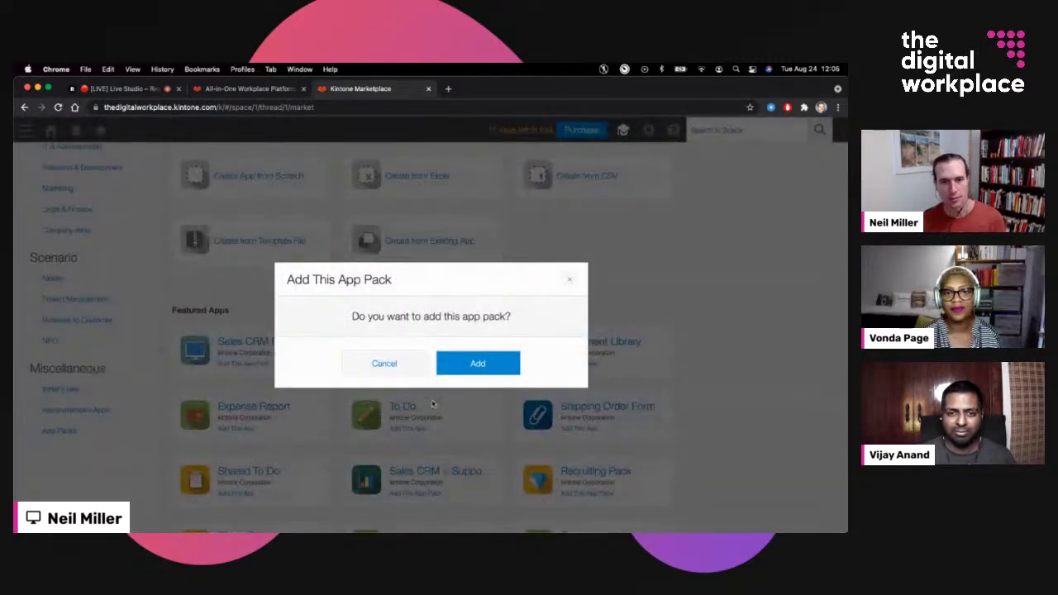
click(476, 366)
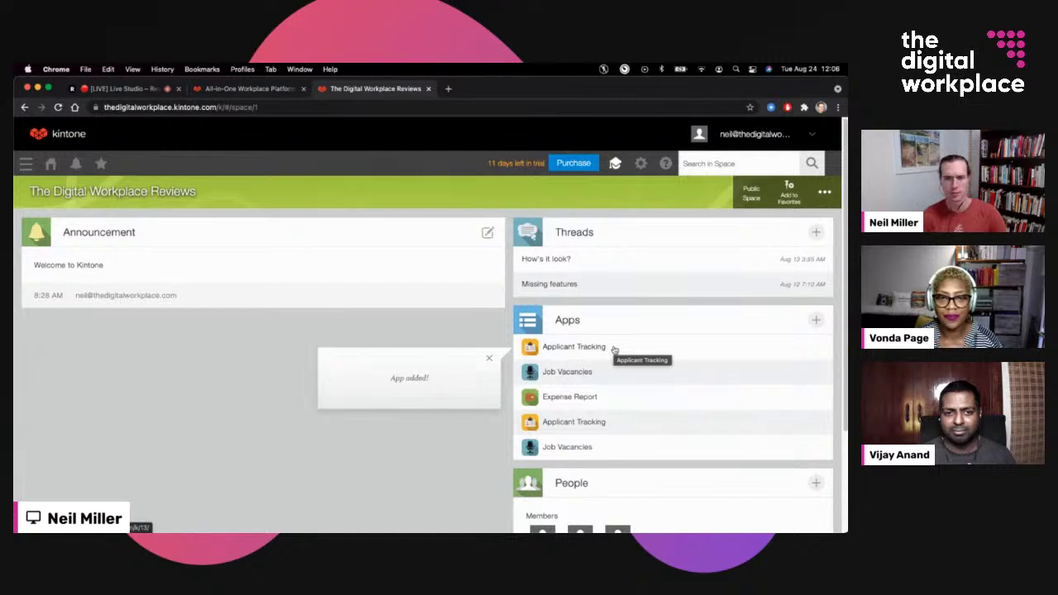
click(489, 359)
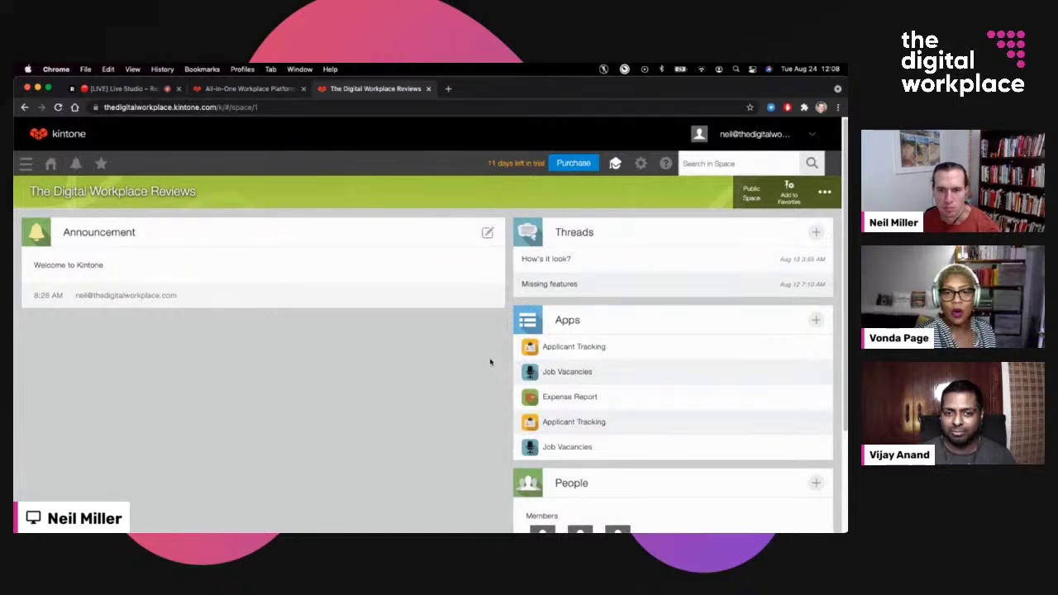
Look at the Expense Report app's records view, then return to The Digital Workplace Reviews space.
scroll(490, 362, down, 1)
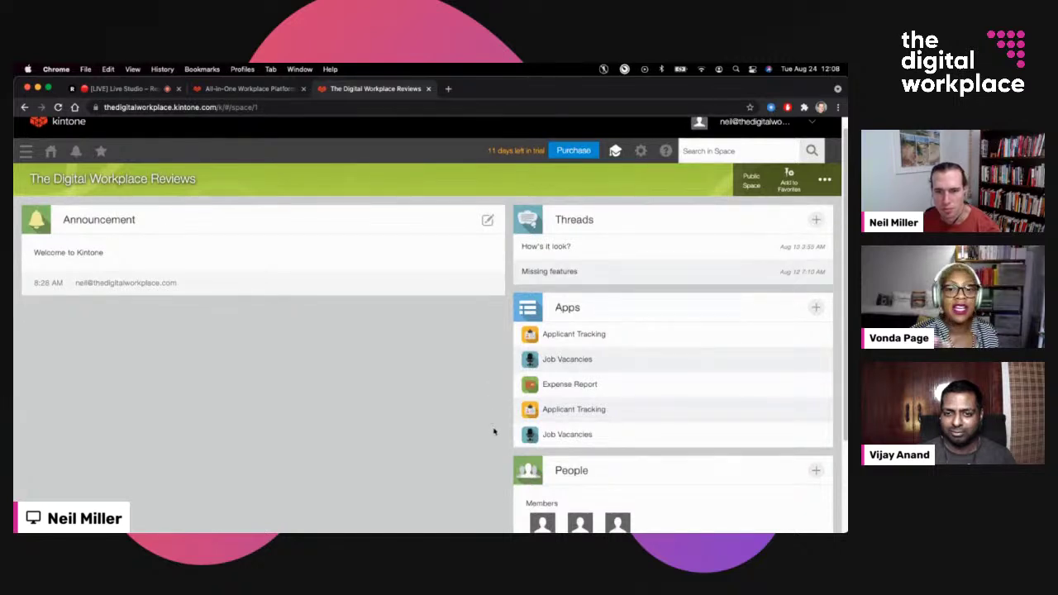
click(570, 385)
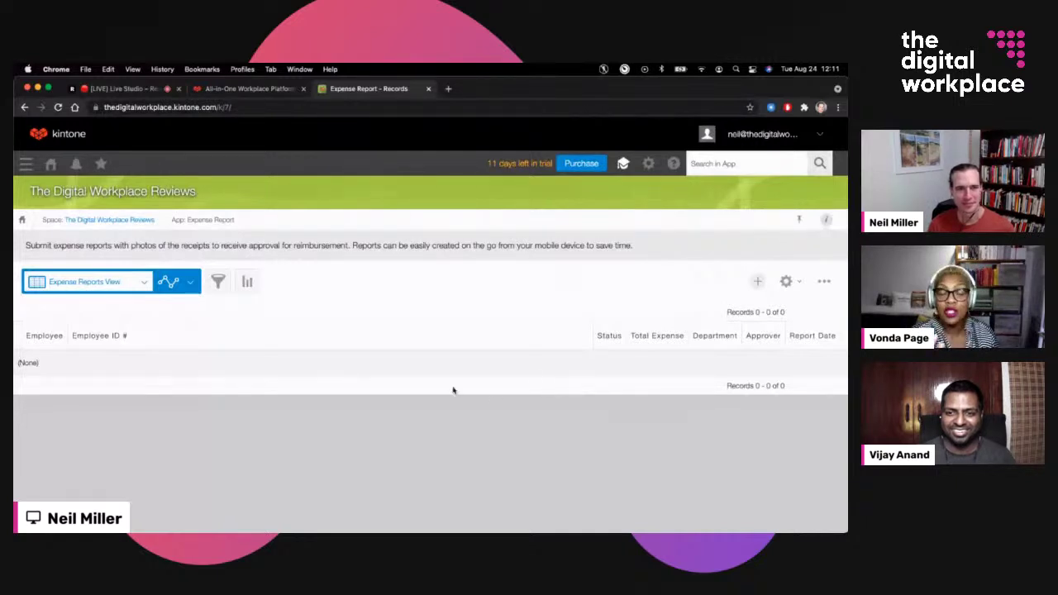
click(140, 221)
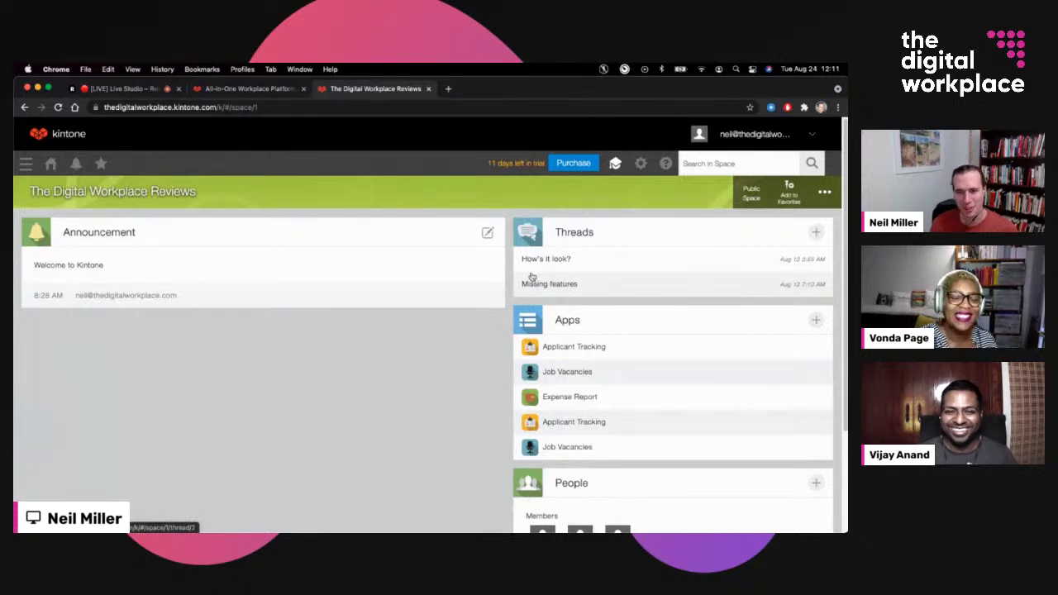
View the existing Applicant Tracking record's linked job vacancy with its comment area, then return to the applicant records.
click(570, 421)
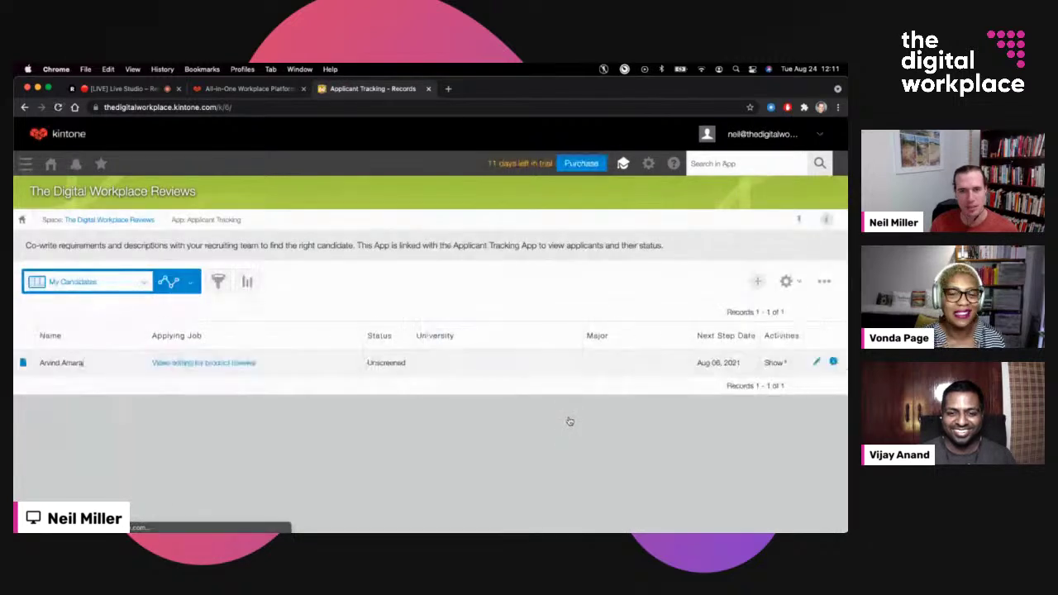
click(186, 369)
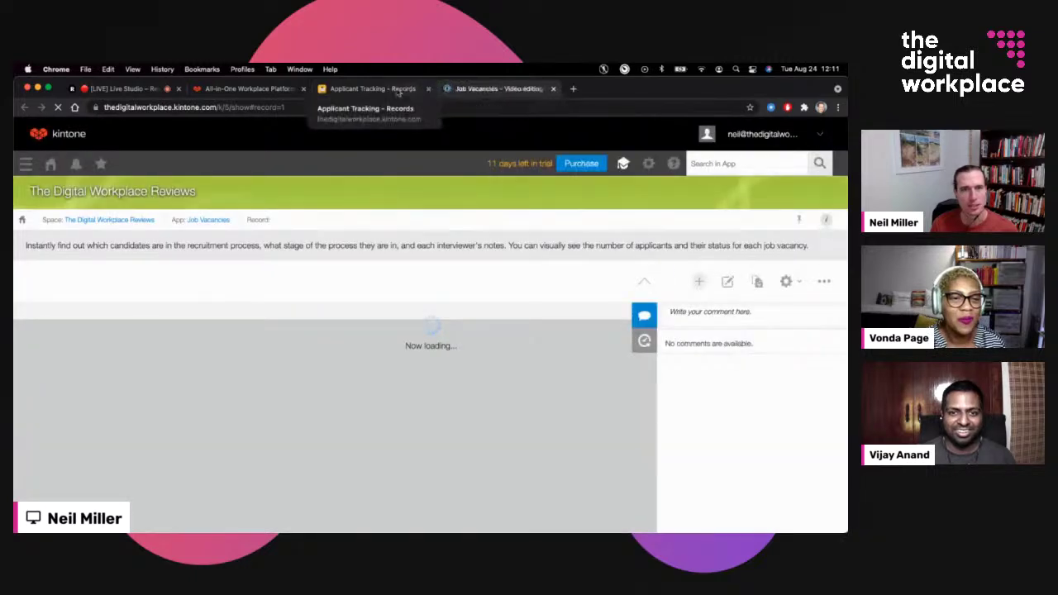
click(728, 316)
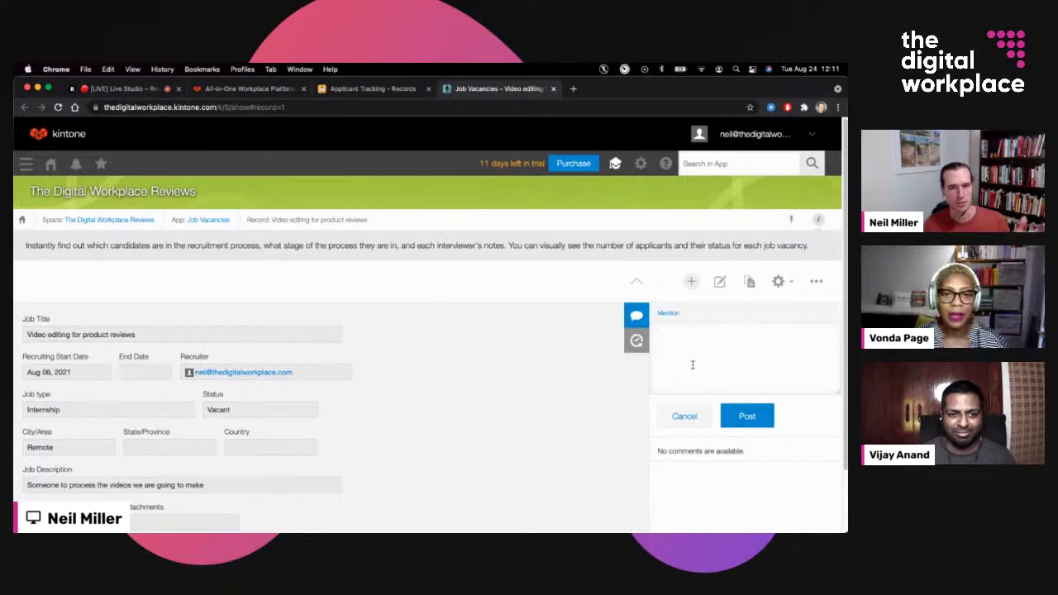
click(374, 88)
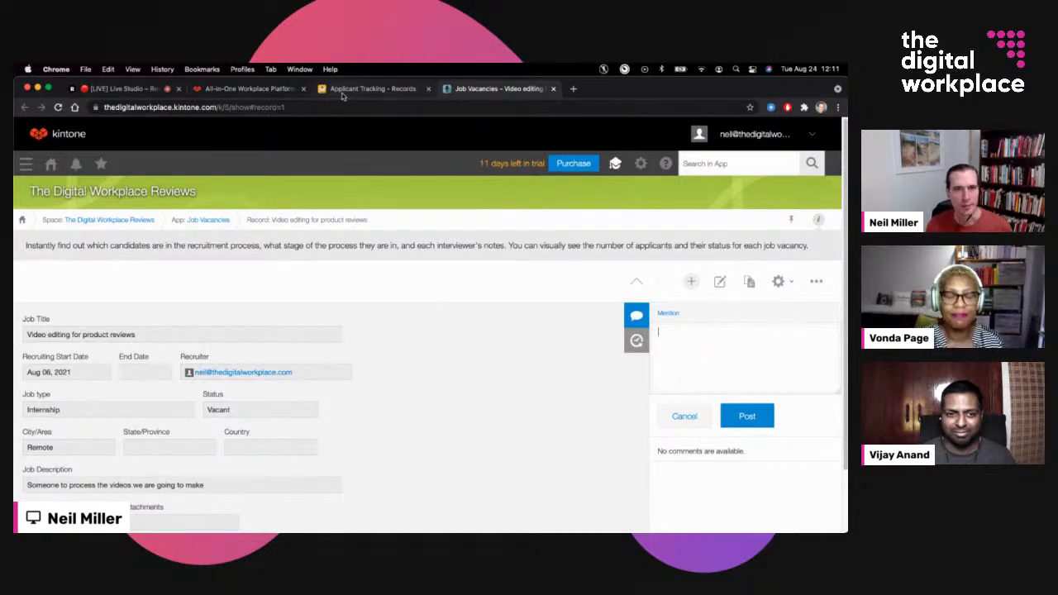
Read the space's "How's it look?" thread and check the blank new thread editor, then return to the space.
click(91, 221)
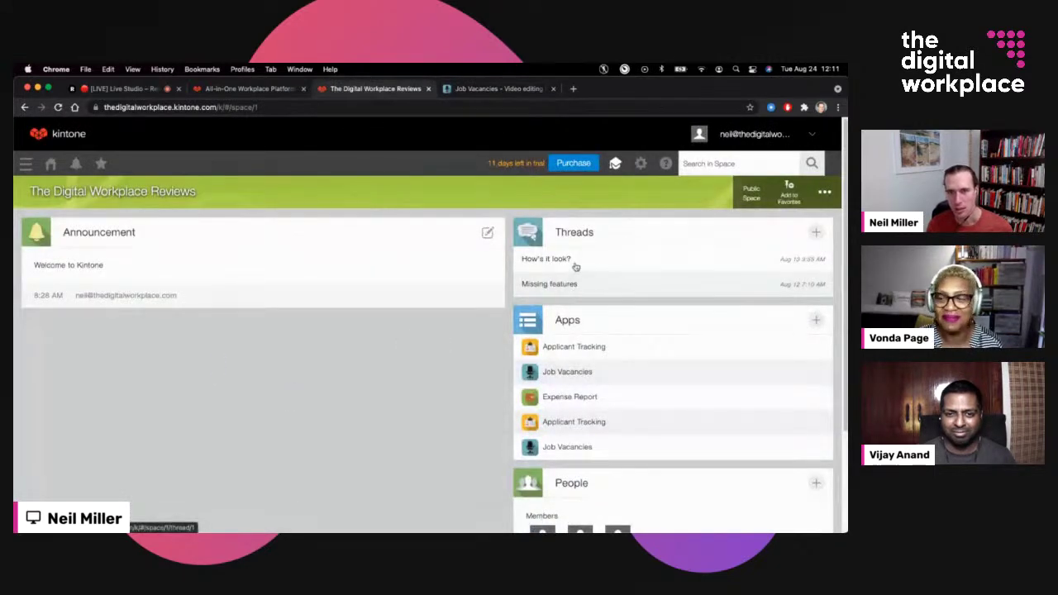
click(576, 263)
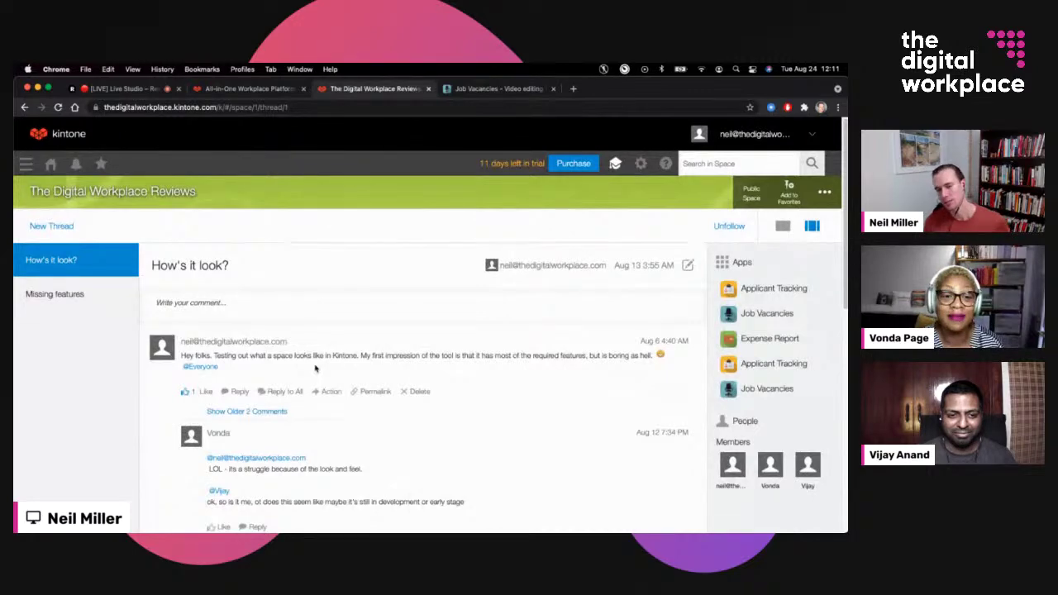
scroll(315, 369, down, 1)
scroll(315, 369, down, 10)
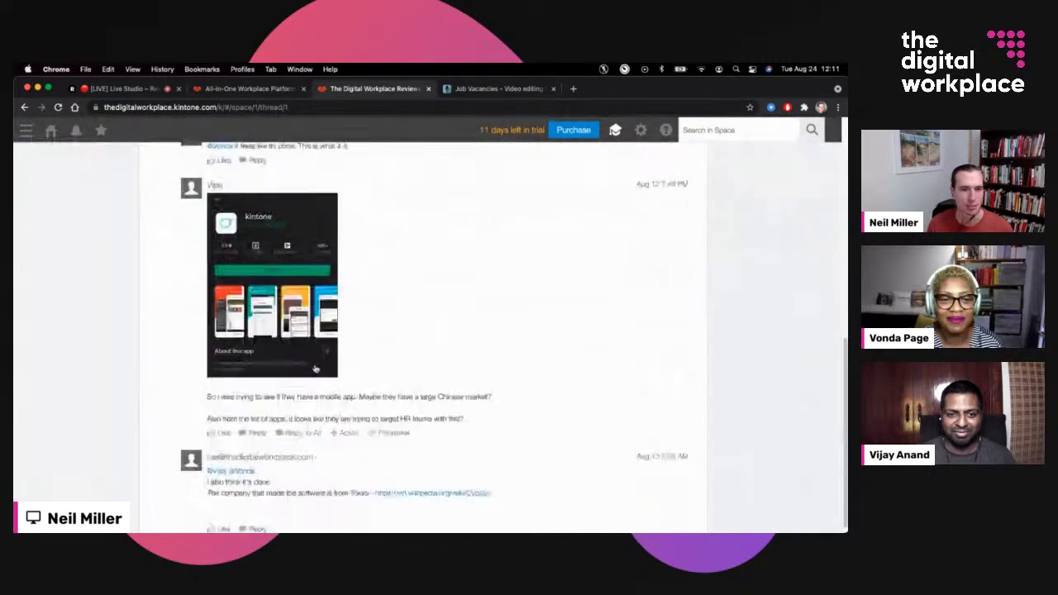
scroll(315, 369, up, 10)
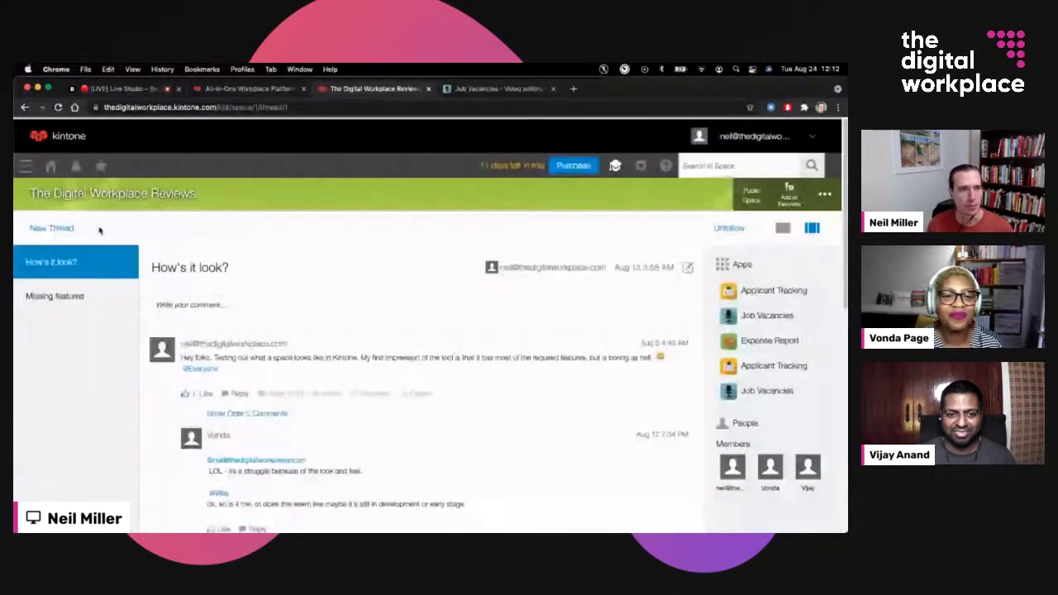
click(52, 227)
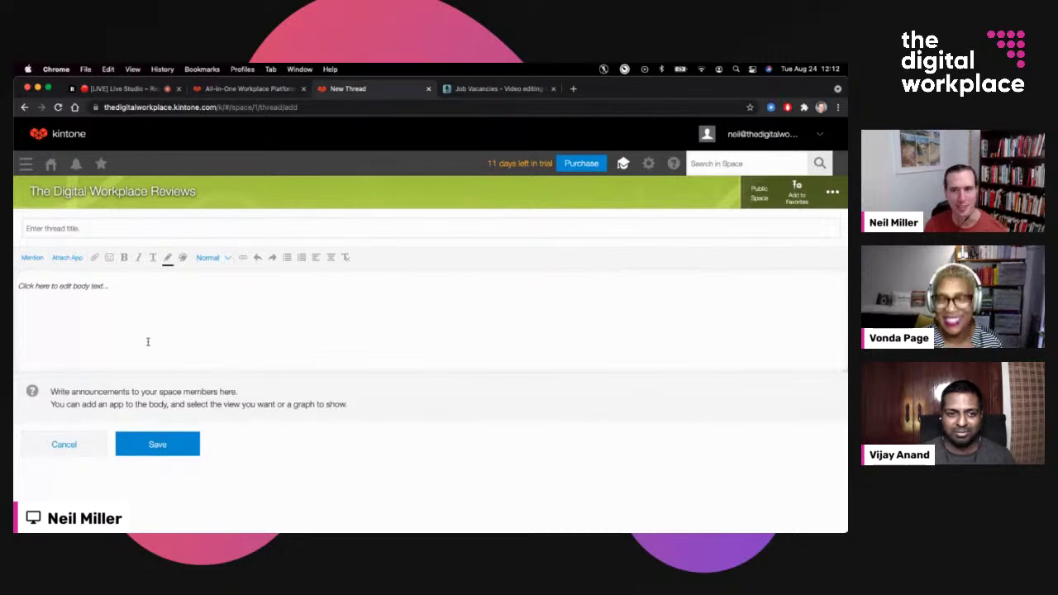
click(95, 194)
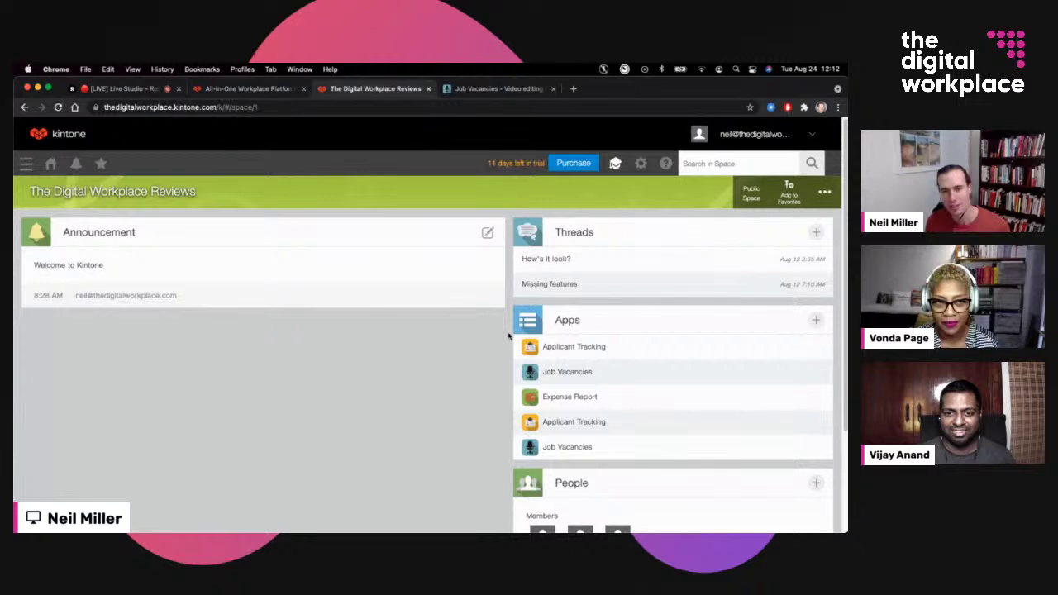
Review the space's member management and its appearance settings.
click(825, 192)
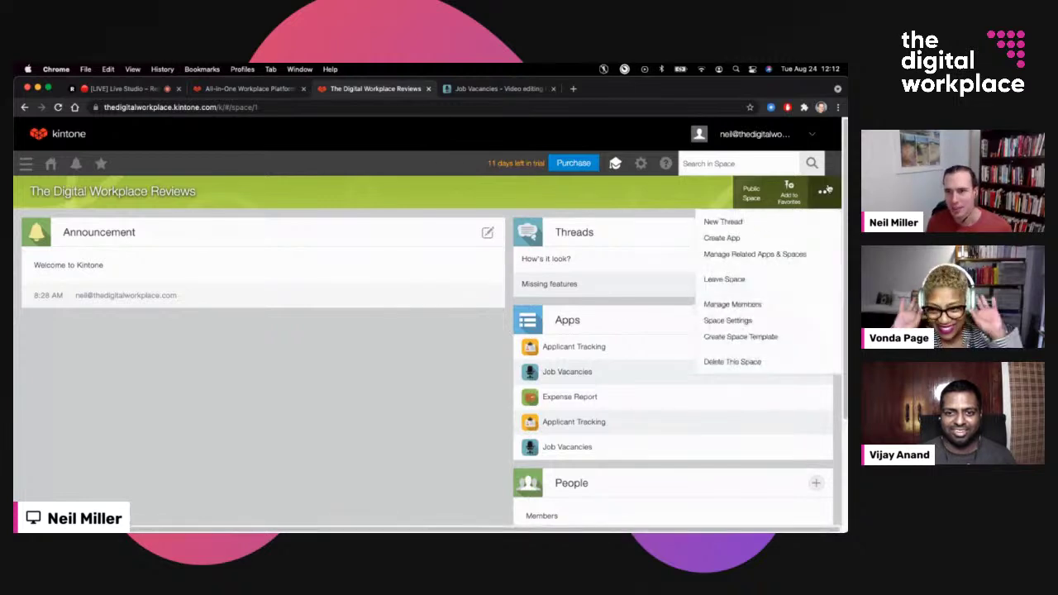
click(758, 305)
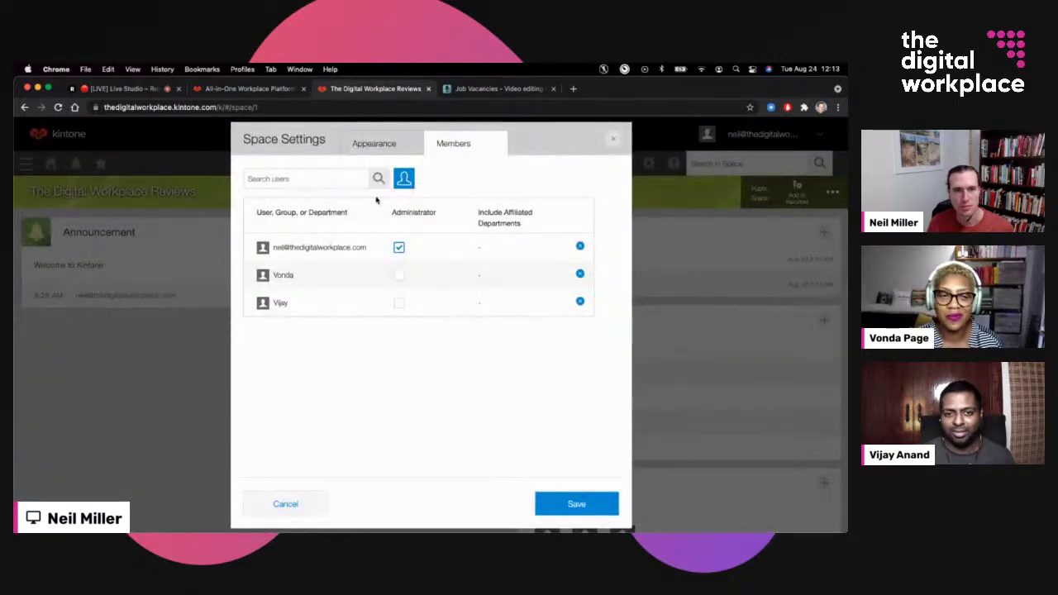
click(375, 144)
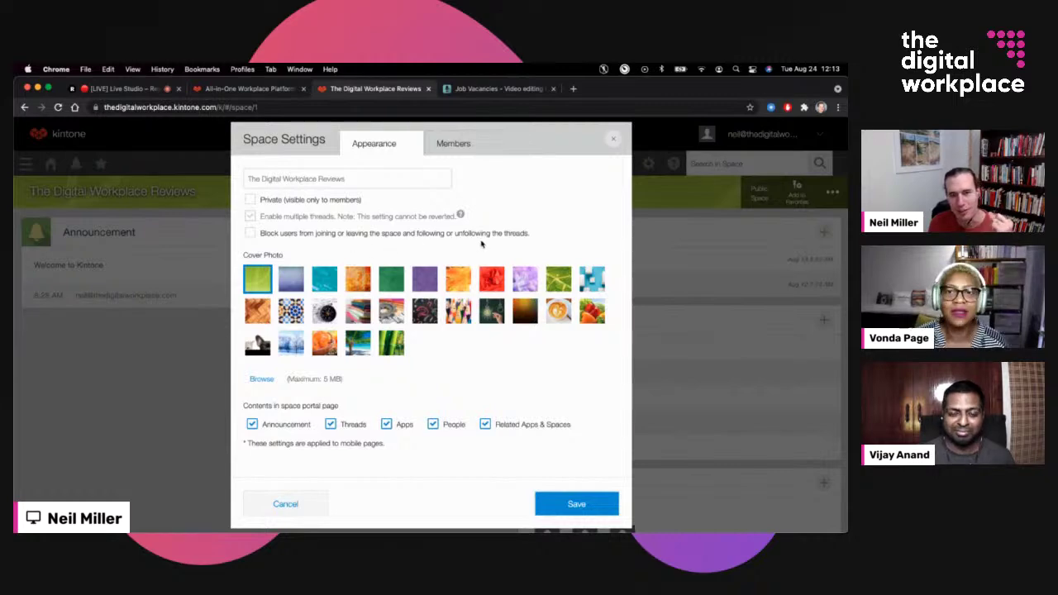
Try the option that blocks users from joining or leaving the space, turn it off again and save the space settings.
click(251, 234)
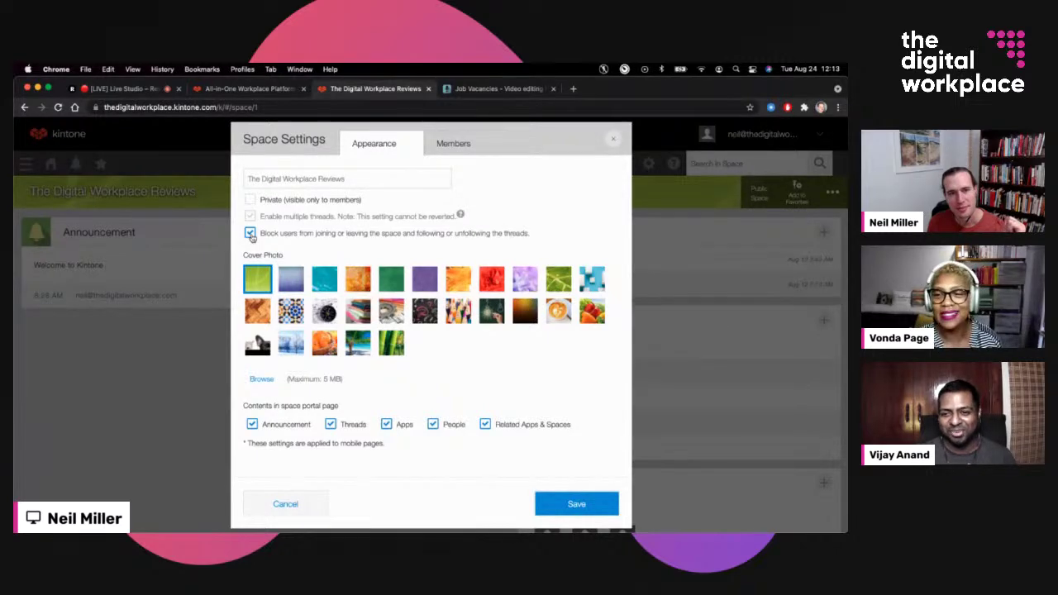
click(327, 235)
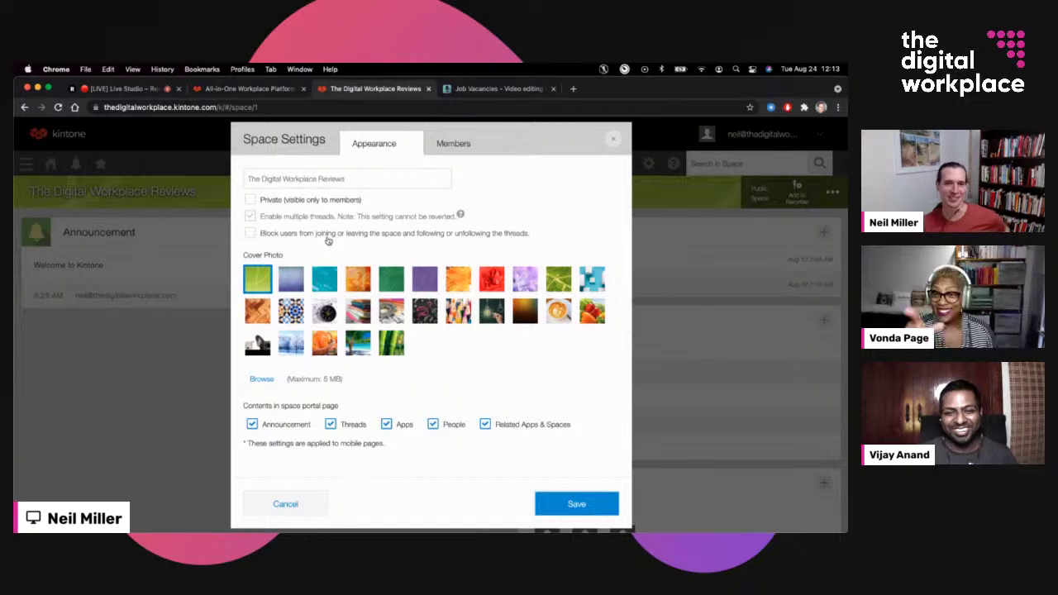
click(576, 504)
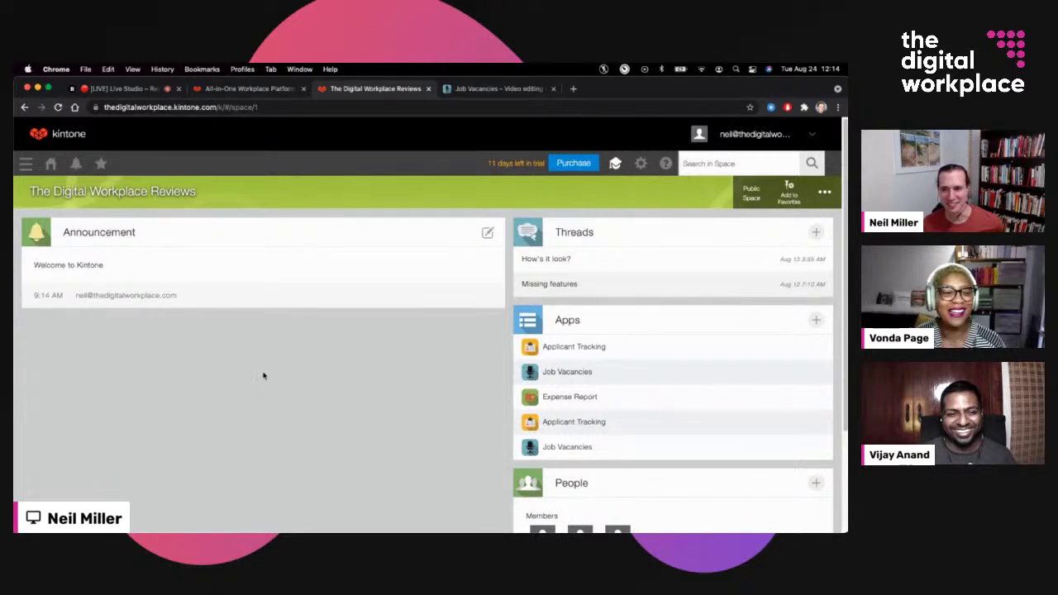
Look over the space's sections and the portal's announcement and app list, then return to The Digital Workplace Reviews space.
scroll(263, 376, down, 4)
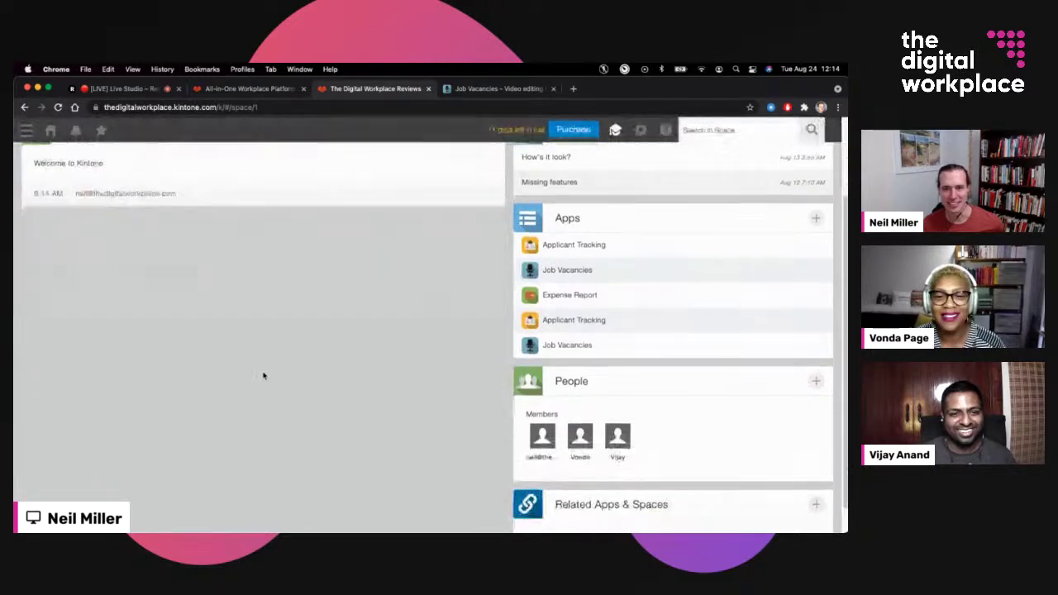
scroll(262, 377, up, 5)
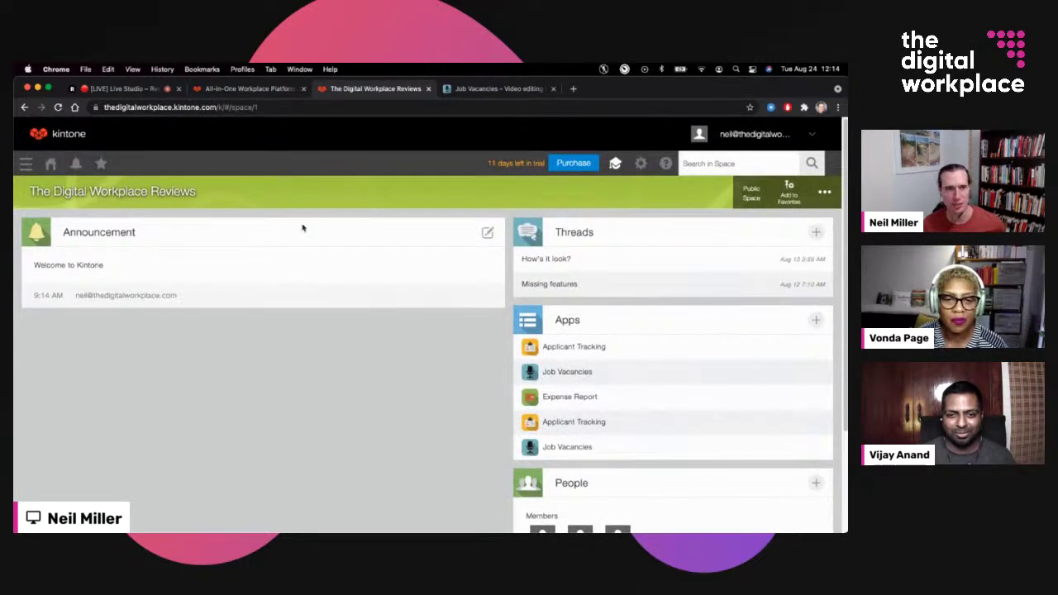
click(50, 164)
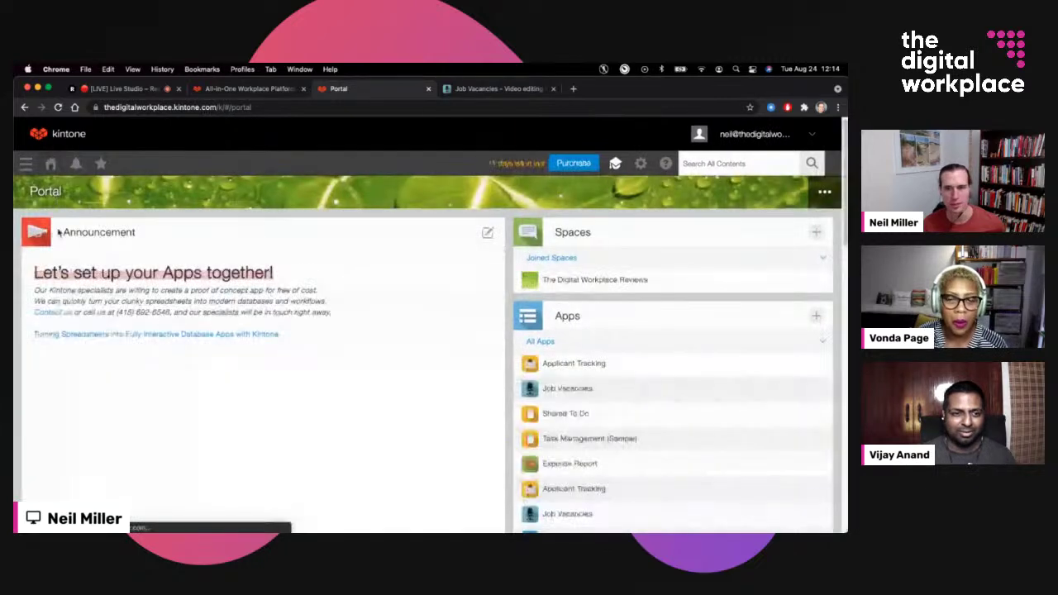
click(568, 279)
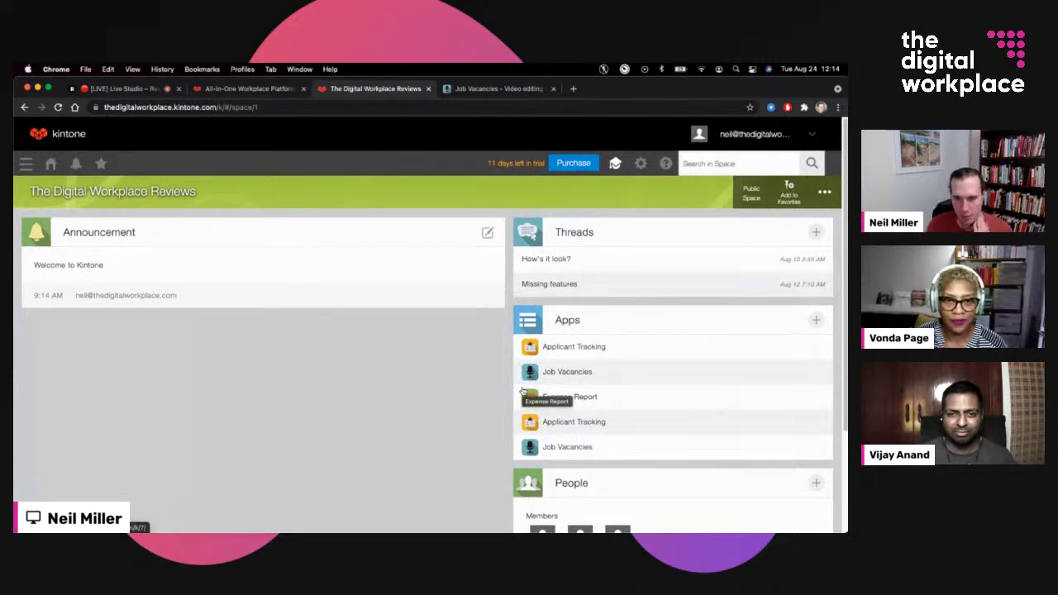
scroll(483, 421, down, 3)
scroll(480, 427, up, 3)
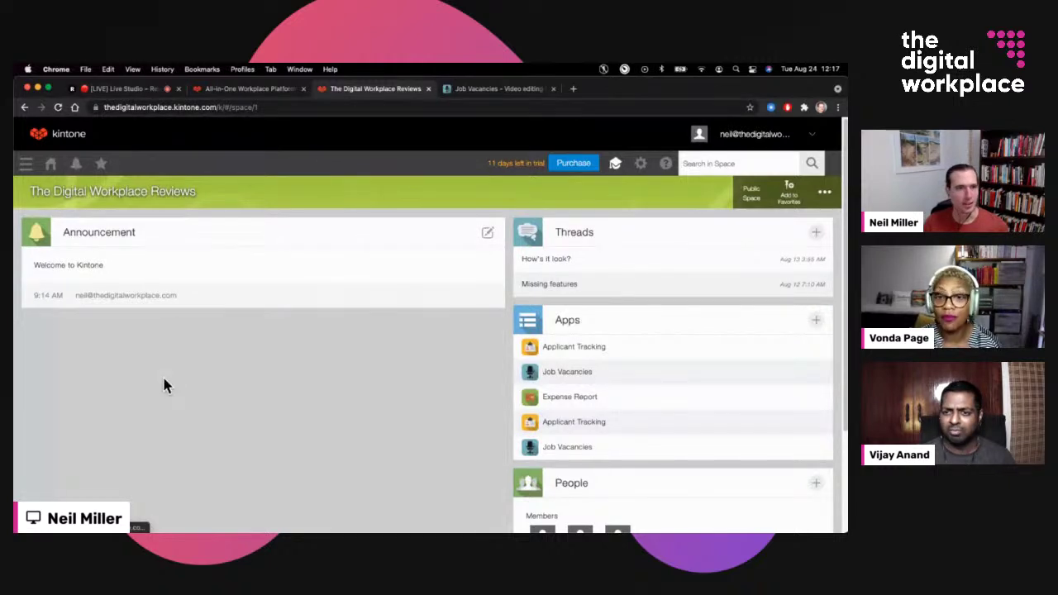
scroll(165, 278, down, 1)
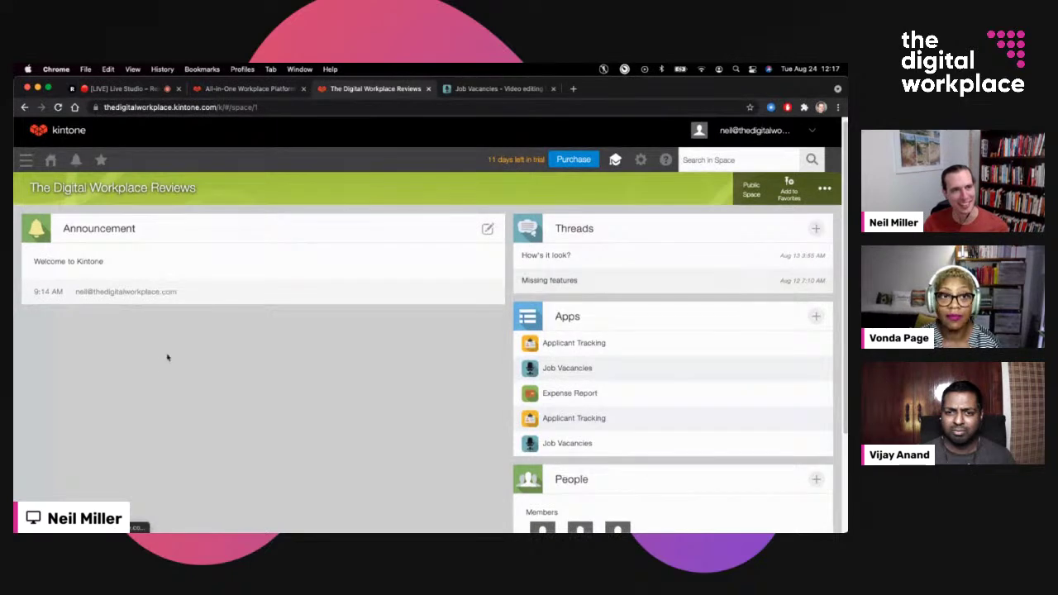
scroll(156, 374, up, 1)
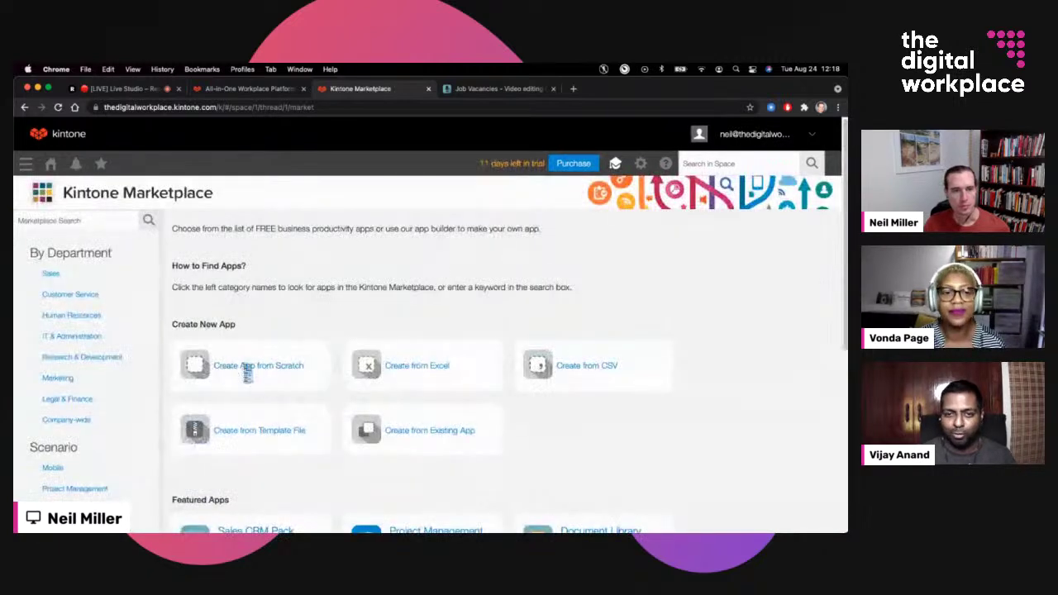
Start creating an app from scratch in the Kintone Marketplace and look through its form, views, graphs and app settings.
click(246, 369)
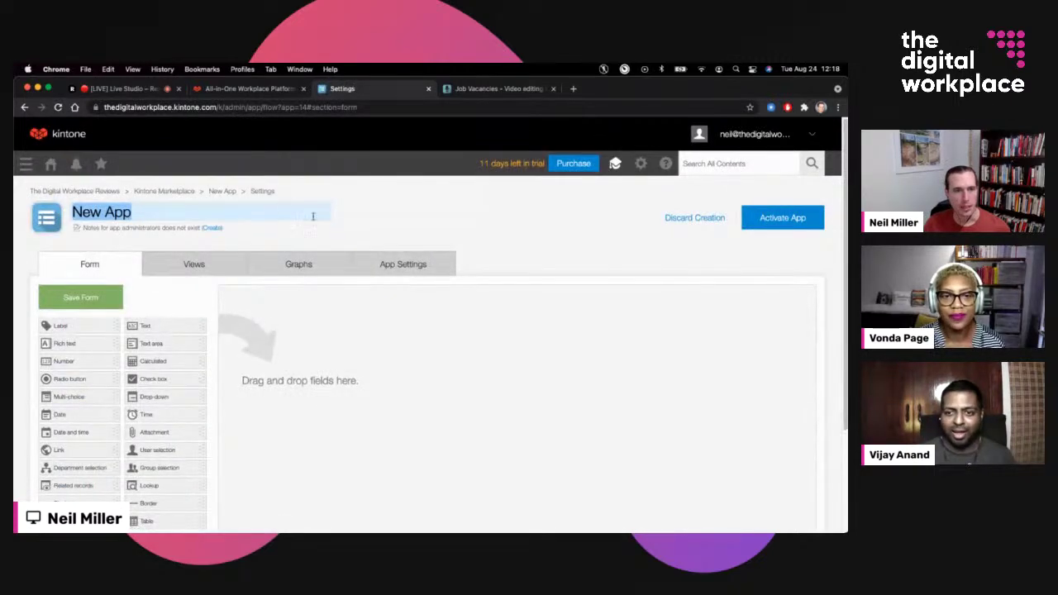
click(205, 267)
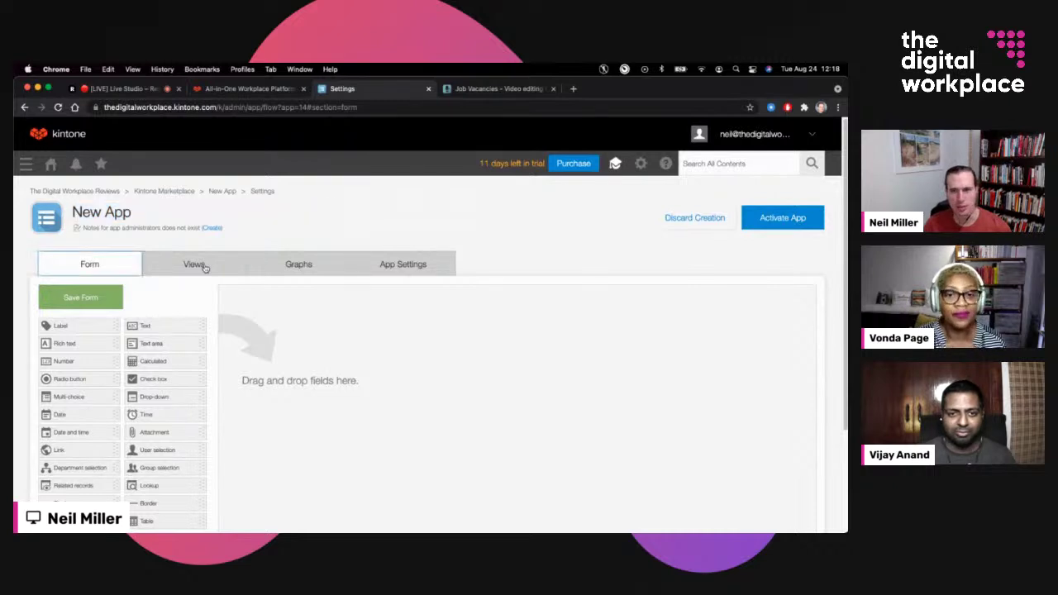
click(301, 266)
click(398, 267)
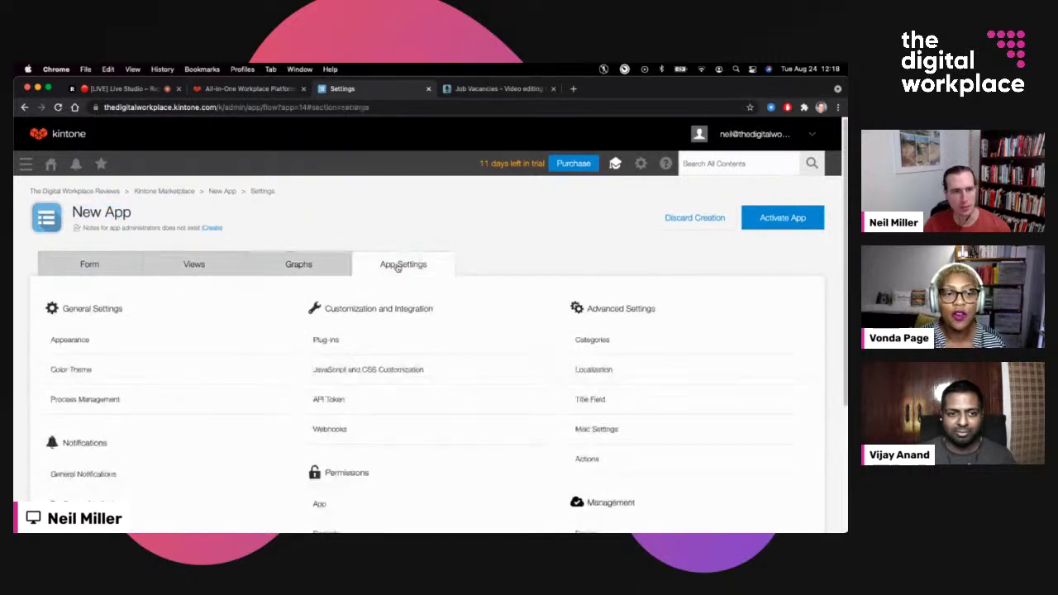
Examine the new app's process management page, including its status settings and process flow settings.
click(153, 401)
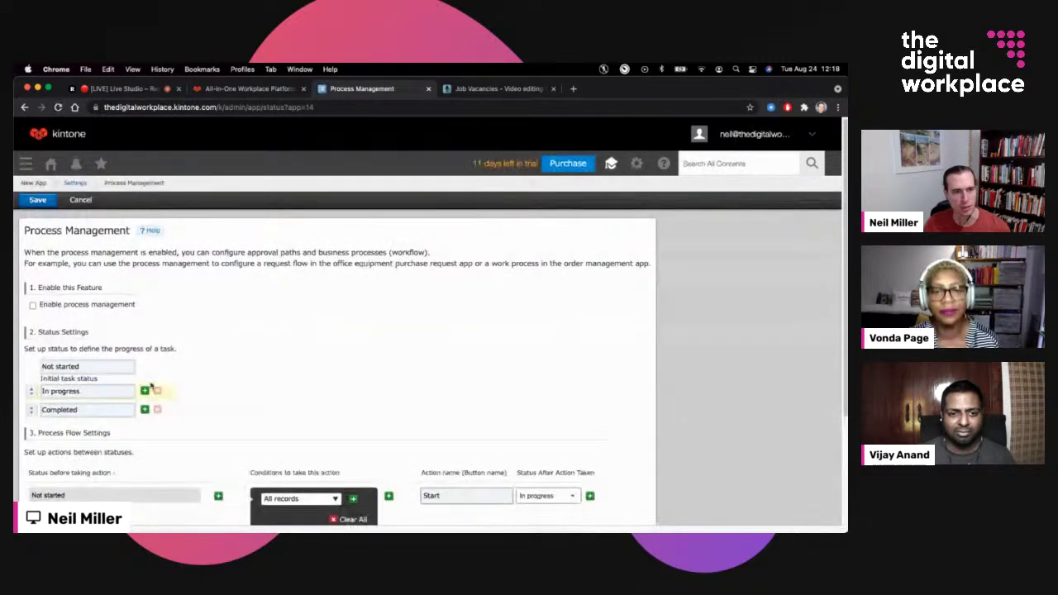
scroll(166, 366, down, 3)
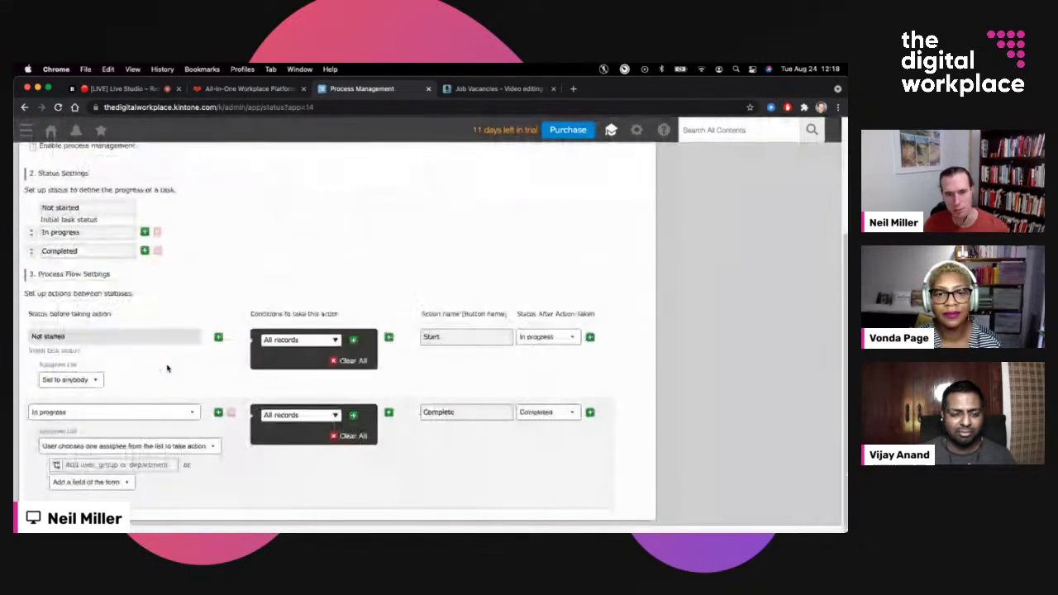
scroll(167, 368, up, 1)
scroll(167, 366, down, 2)
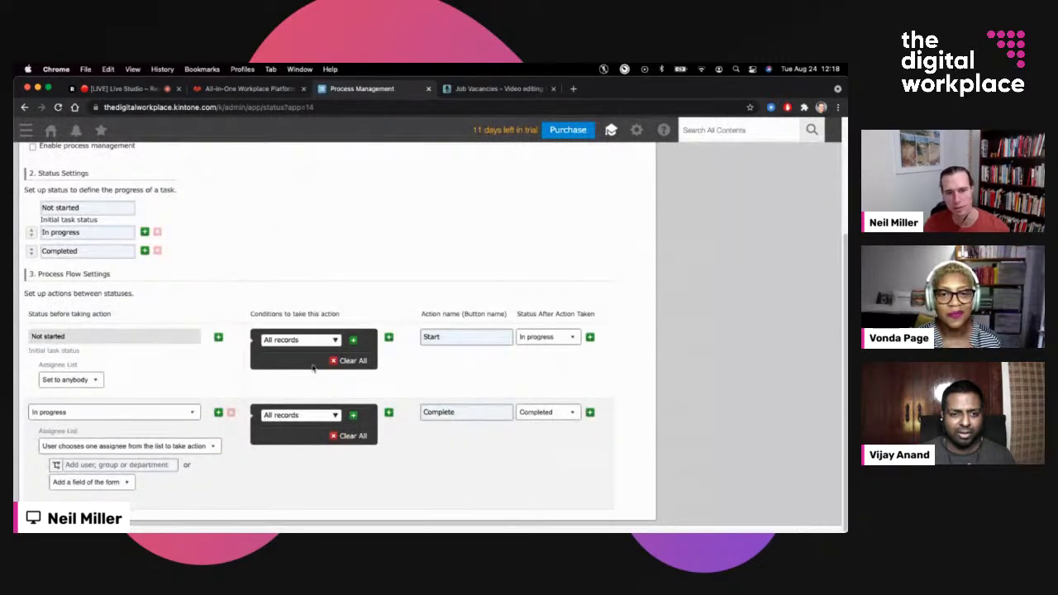
Enable process management for the new app, keep the default statuses and flow actions, and save the settings.
scroll(208, 439, up, 4)
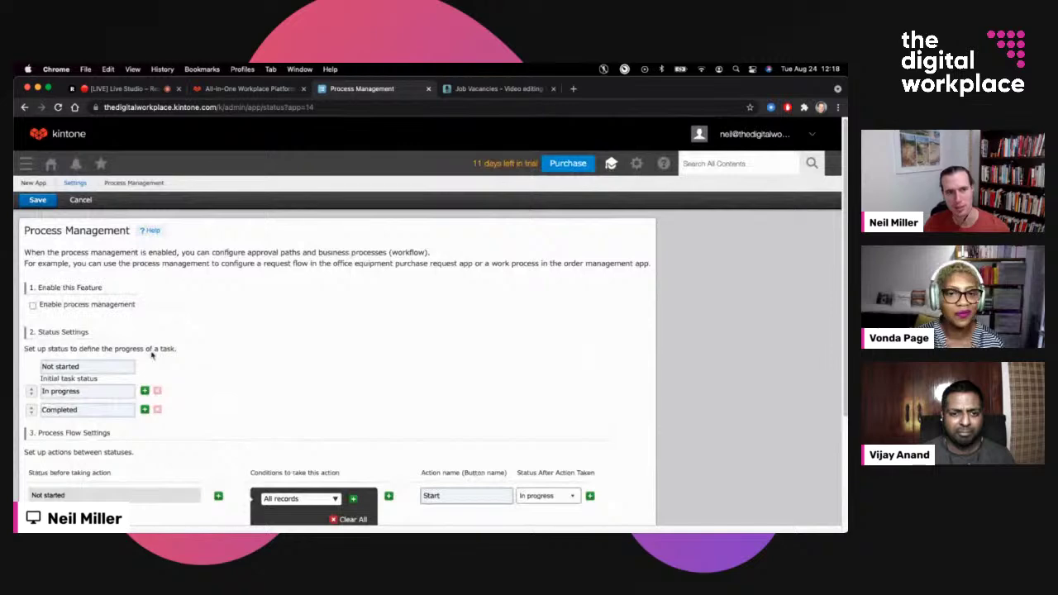
click(33, 306)
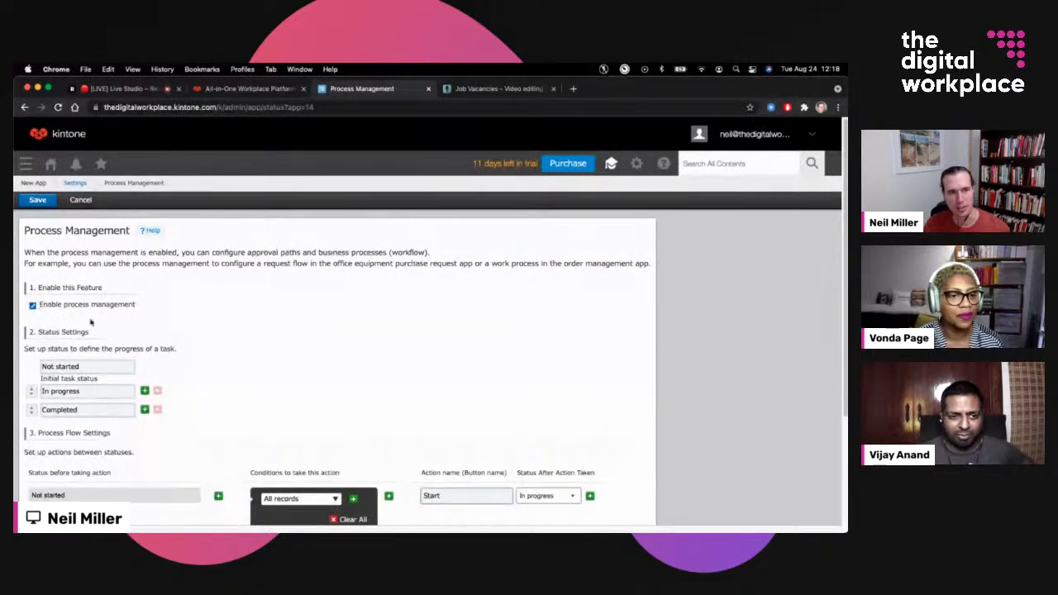
scroll(264, 370, down, 2)
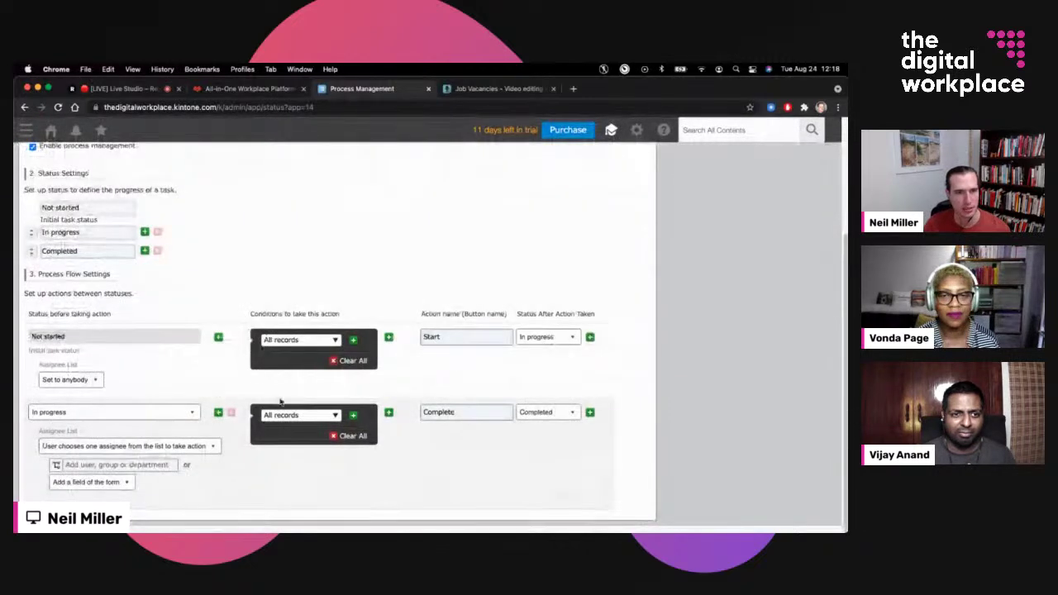
scroll(221, 325, up, 2)
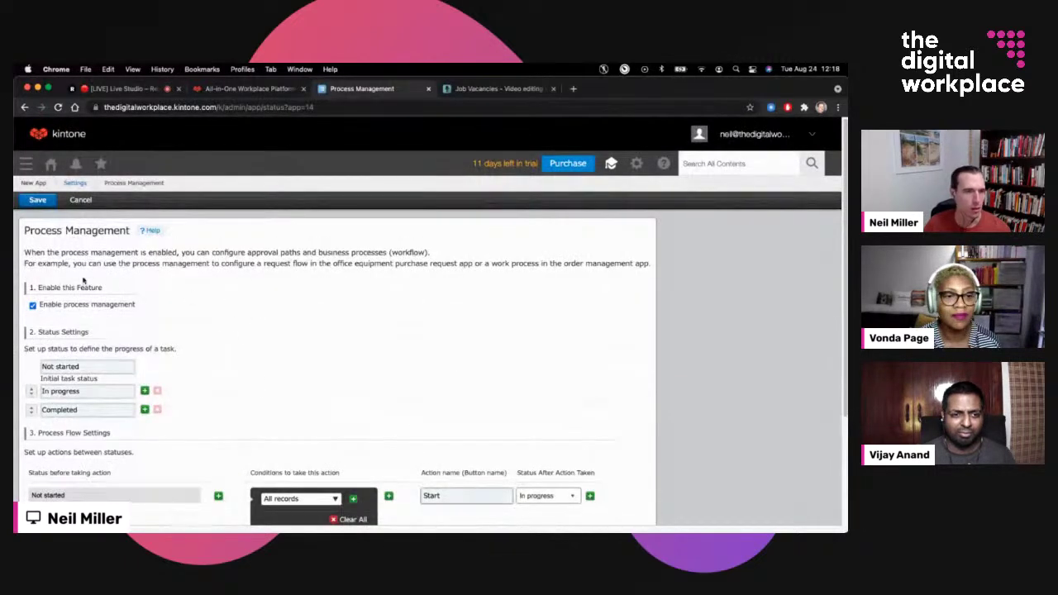
click(45, 203)
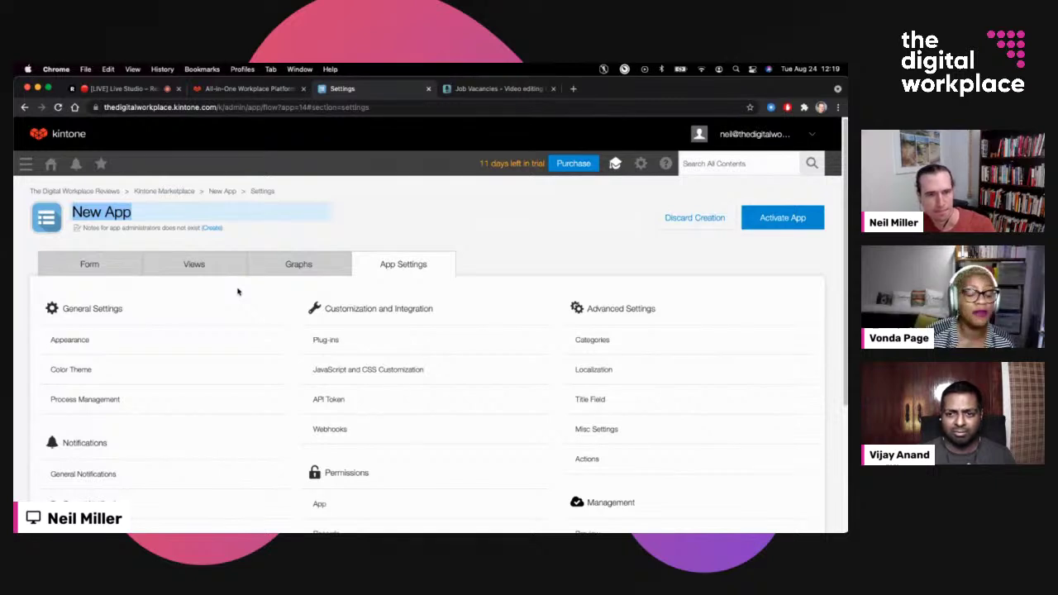
Add Text, Date and Attachment fields to the new app's form, saving it by moving on to the views.
click(87, 266)
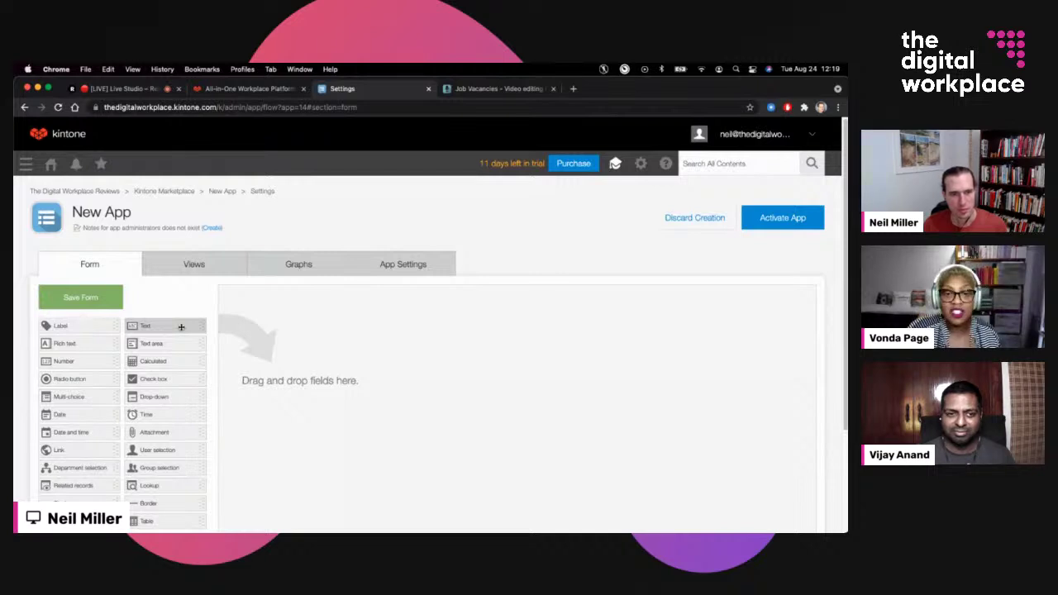
drag(181, 326, 267, 311)
drag(85, 414, 289, 363)
drag(172, 431, 290, 410)
click(251, 263)
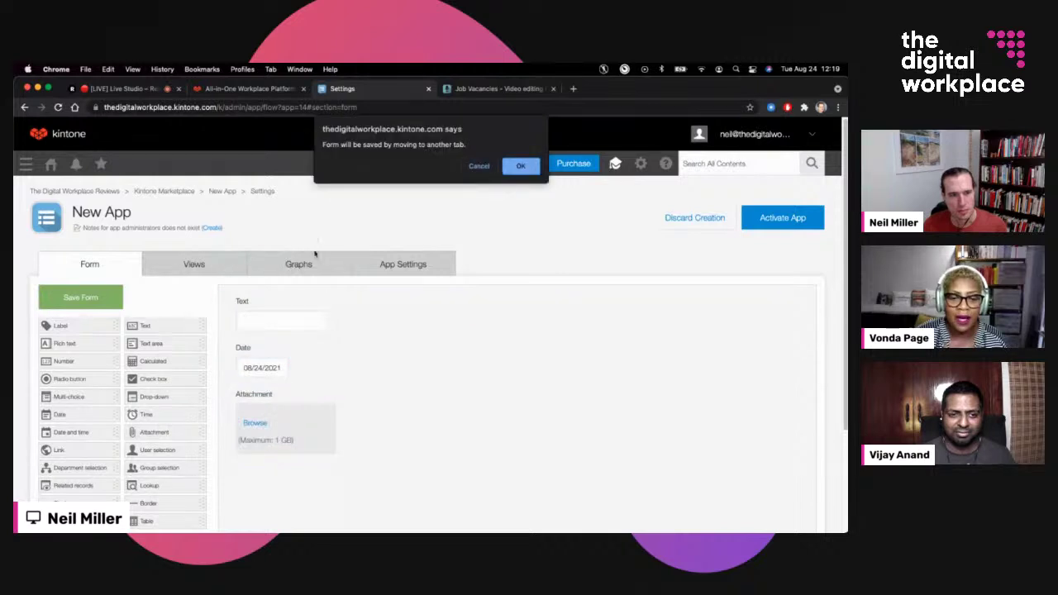
click(521, 165)
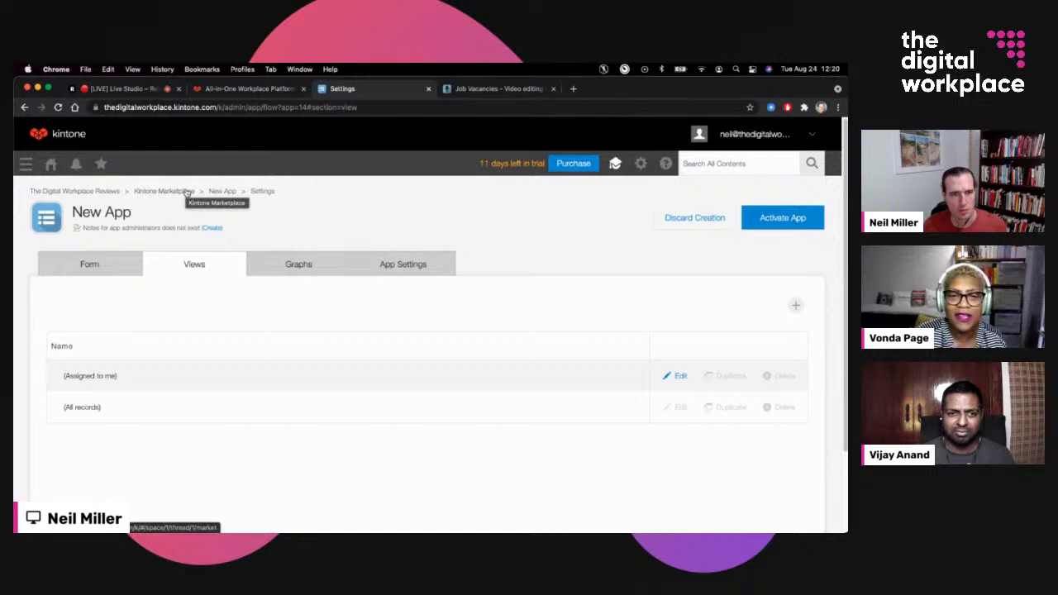
Return to the Kintone Marketplace and look through its department and scenario categories, app creation options and featured apps.
click(188, 192)
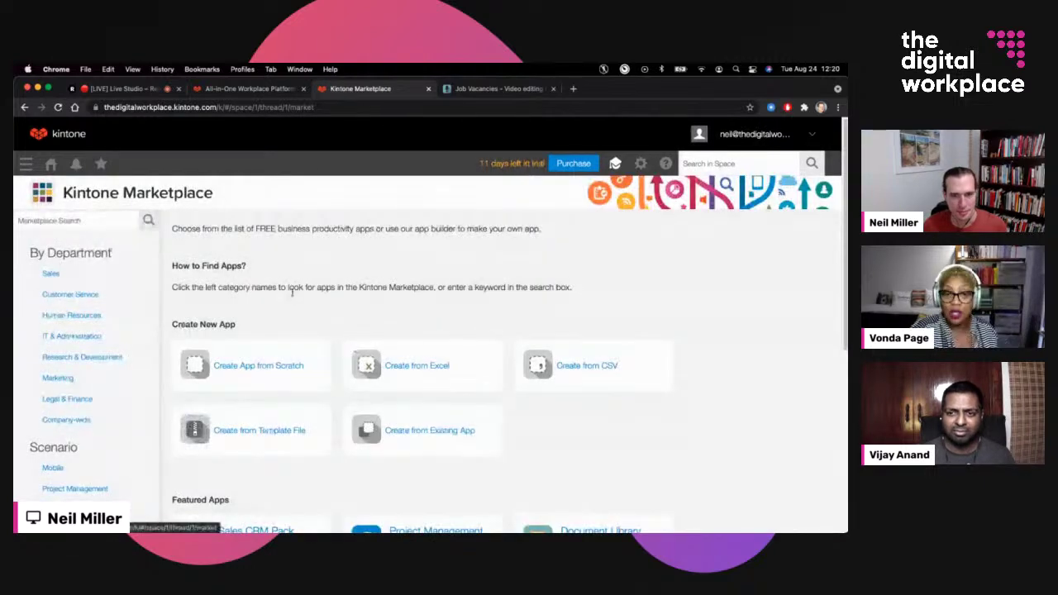
scroll(286, 303, down, 1)
scroll(286, 303, down, 1)
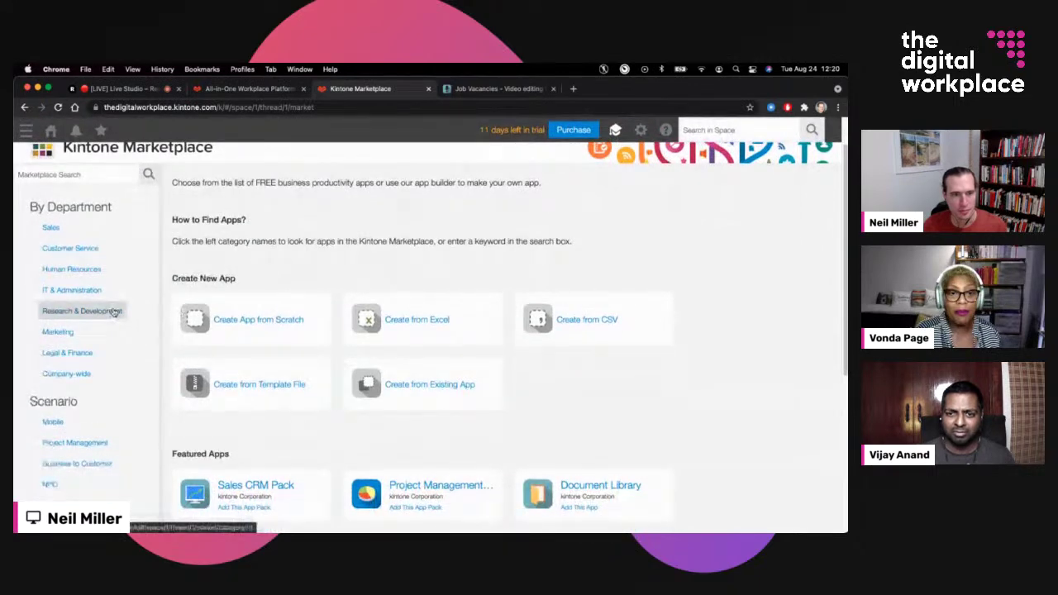
scroll(150, 394, down, 1)
scroll(150, 393, down, 2)
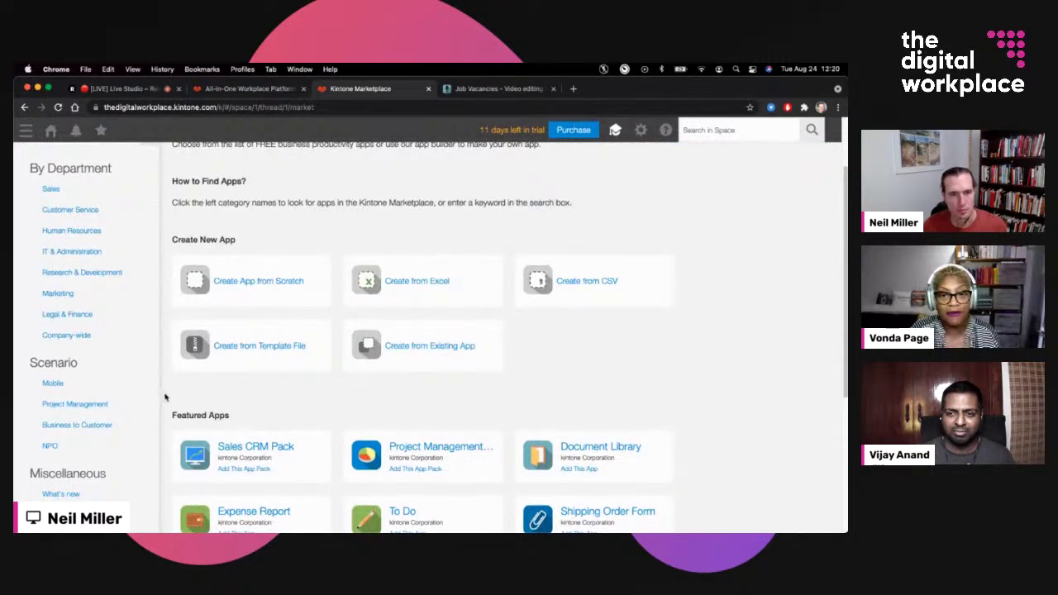
scroll(163, 398, down, 5)
scroll(165, 398, down, 2)
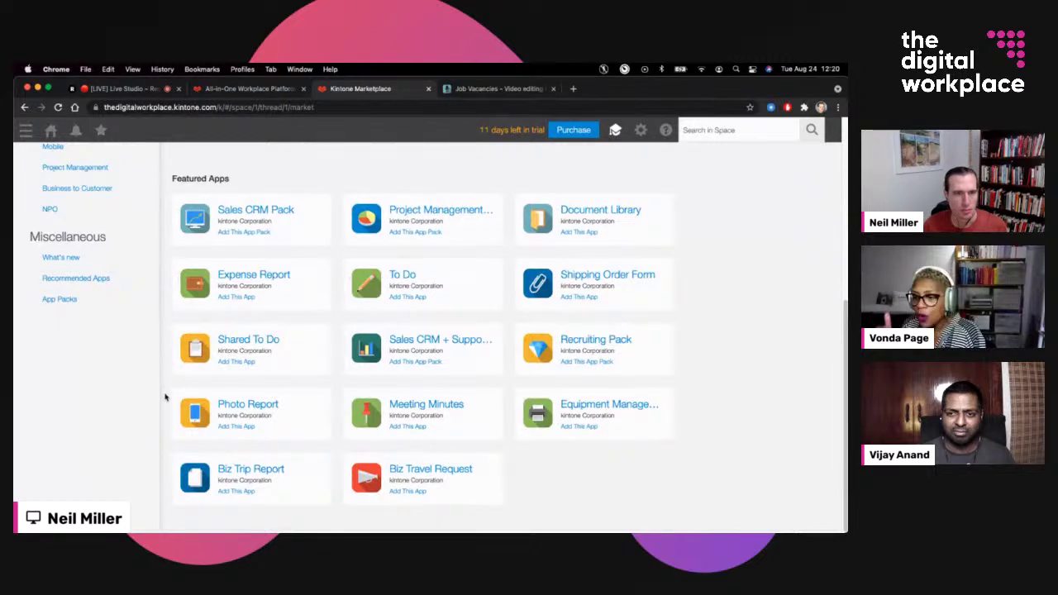
scroll(165, 398, up, 1)
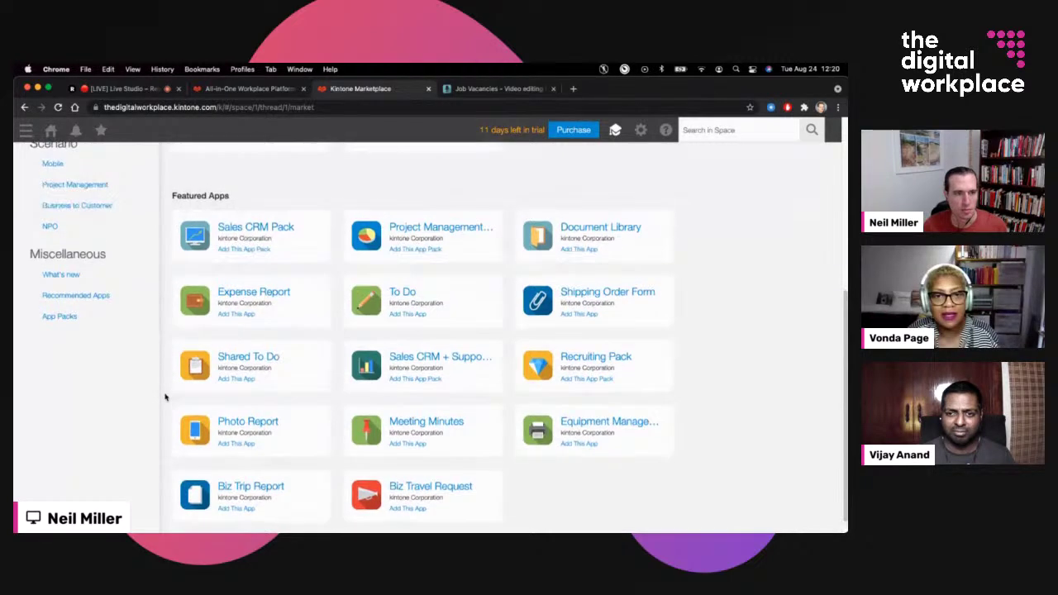
scroll(165, 397, up, 5)
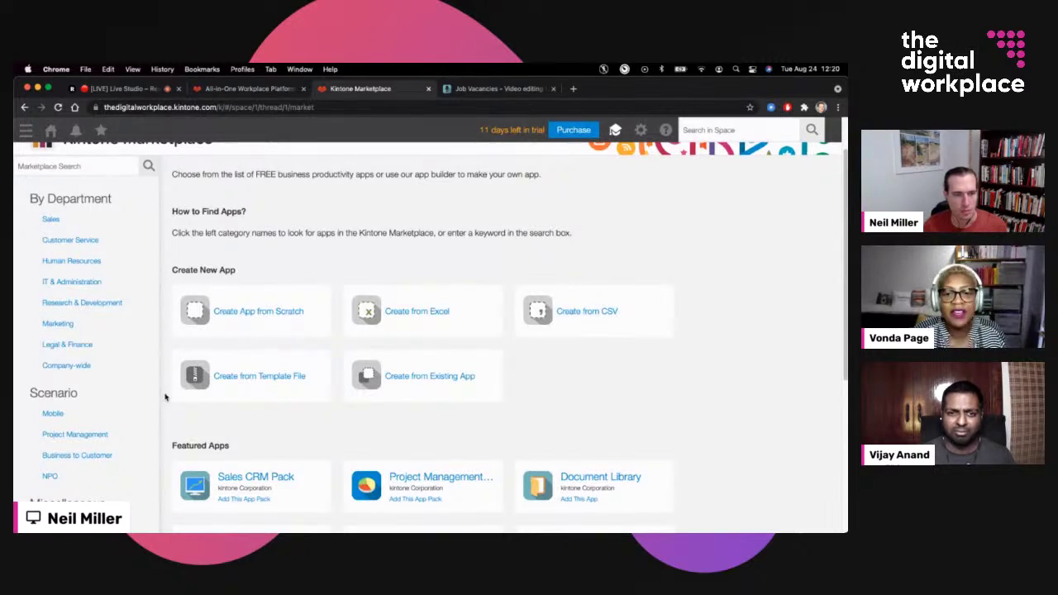
scroll(165, 397, up, 3)
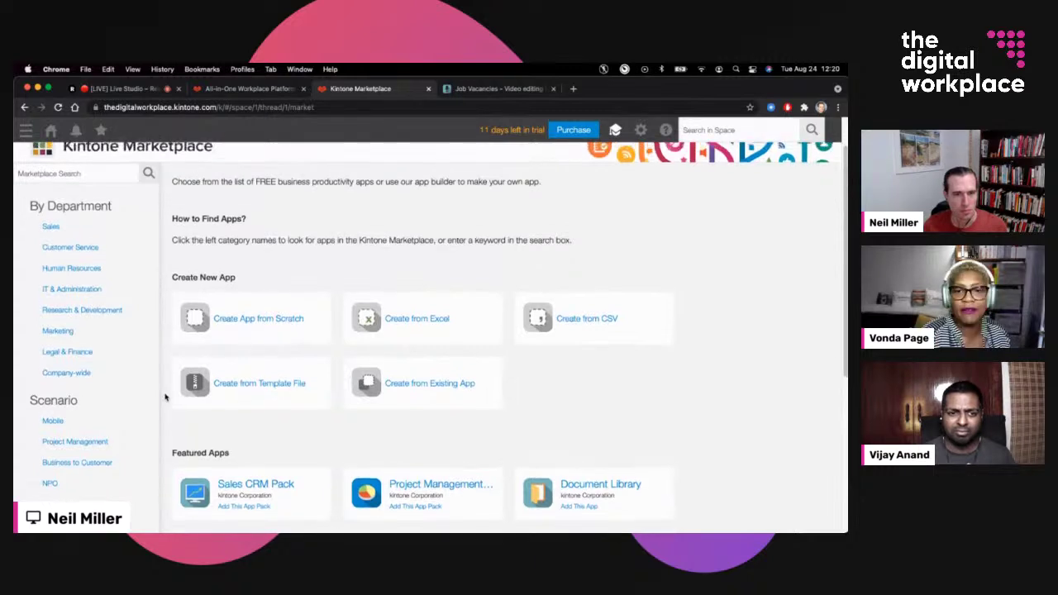
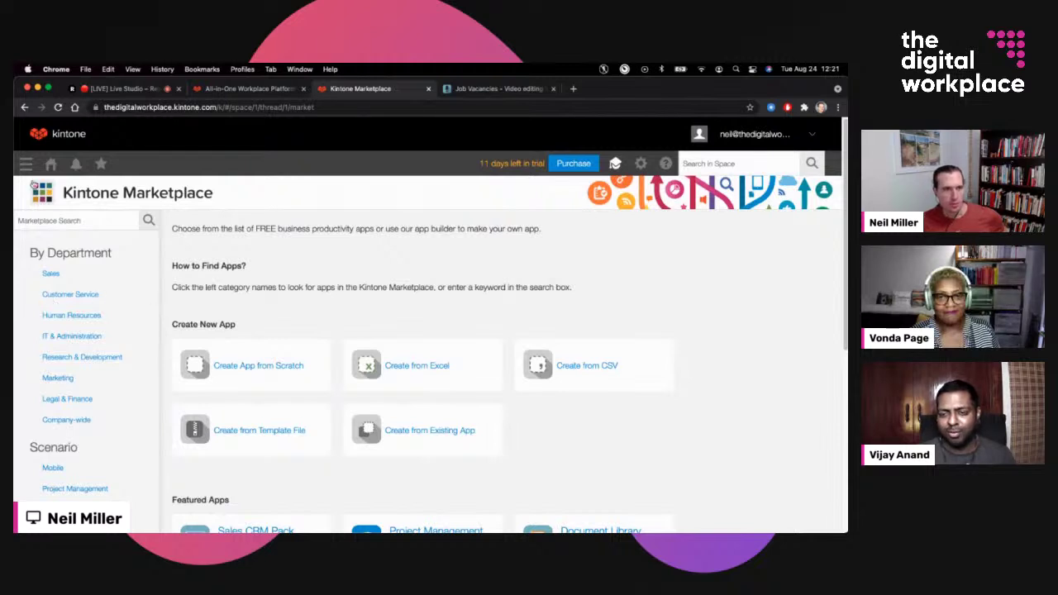
Go back to the portal and look over its announcement content, joined spaces and app list.
click(50, 165)
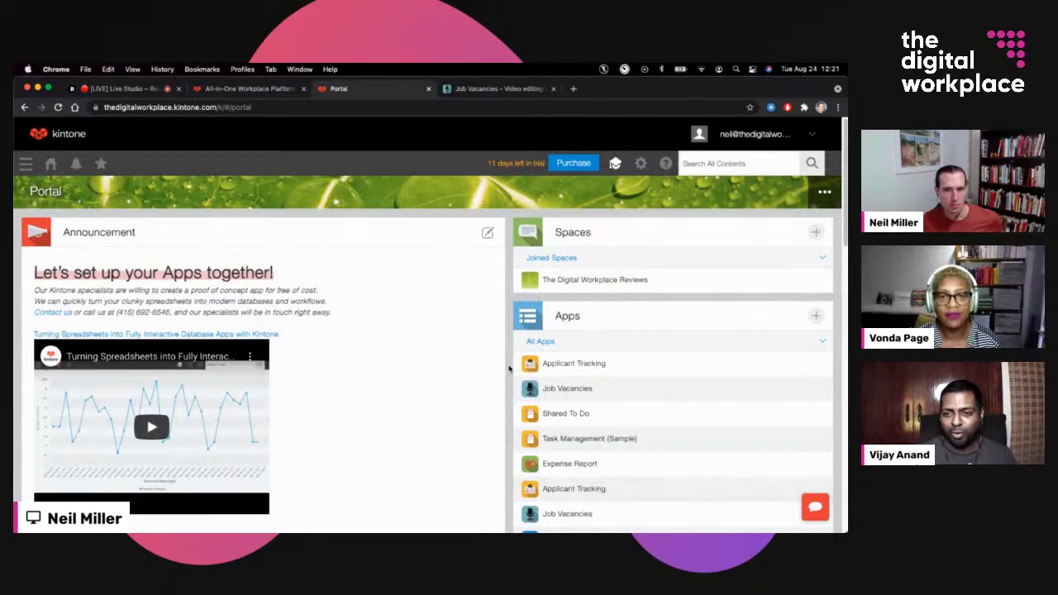
scroll(509, 368, down, 10)
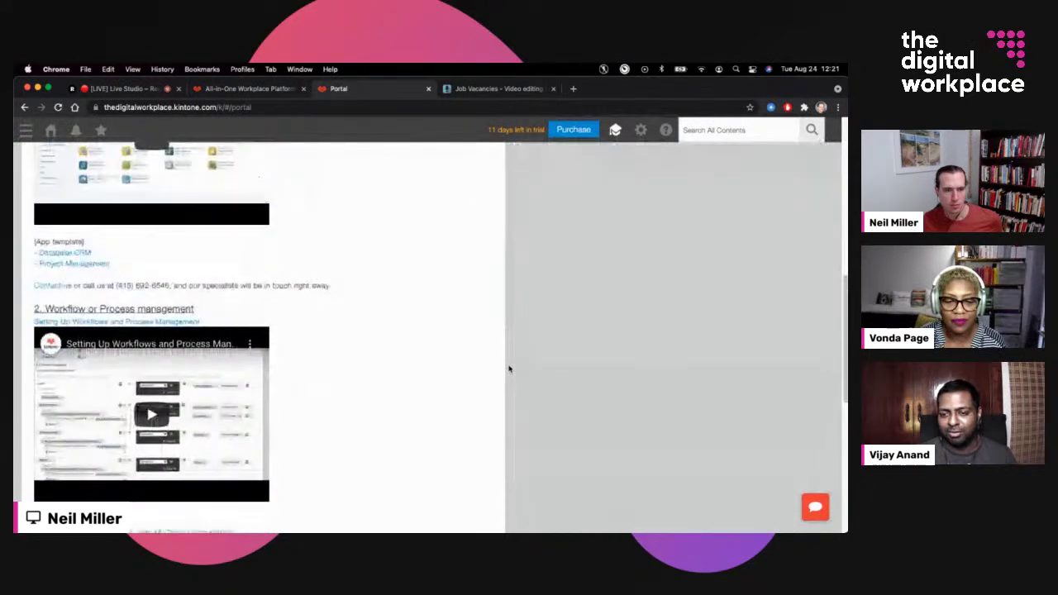
scroll(510, 368, up, 10)
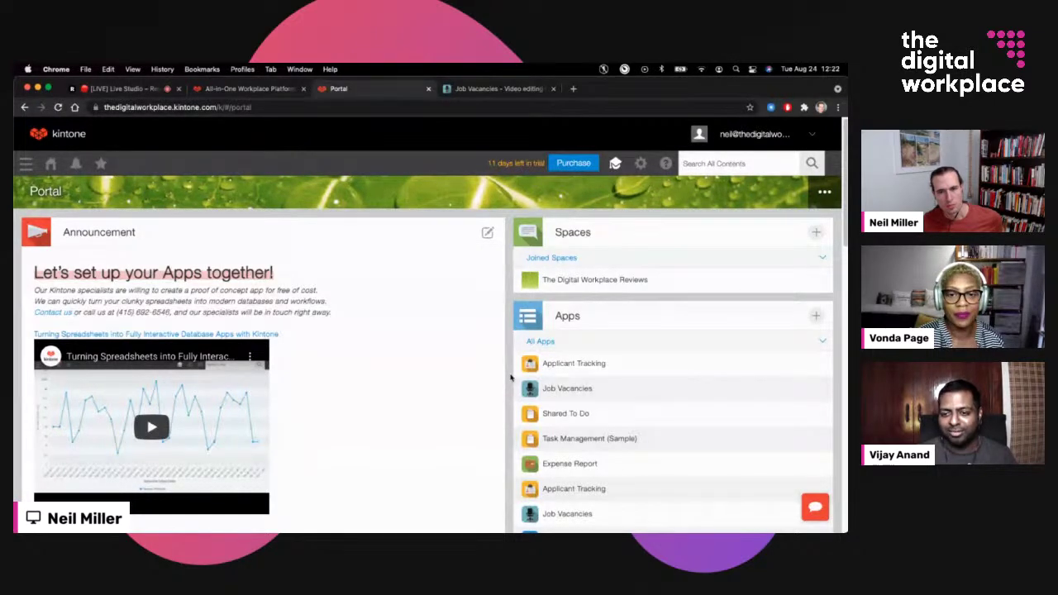
scroll(511, 377, down, 5)
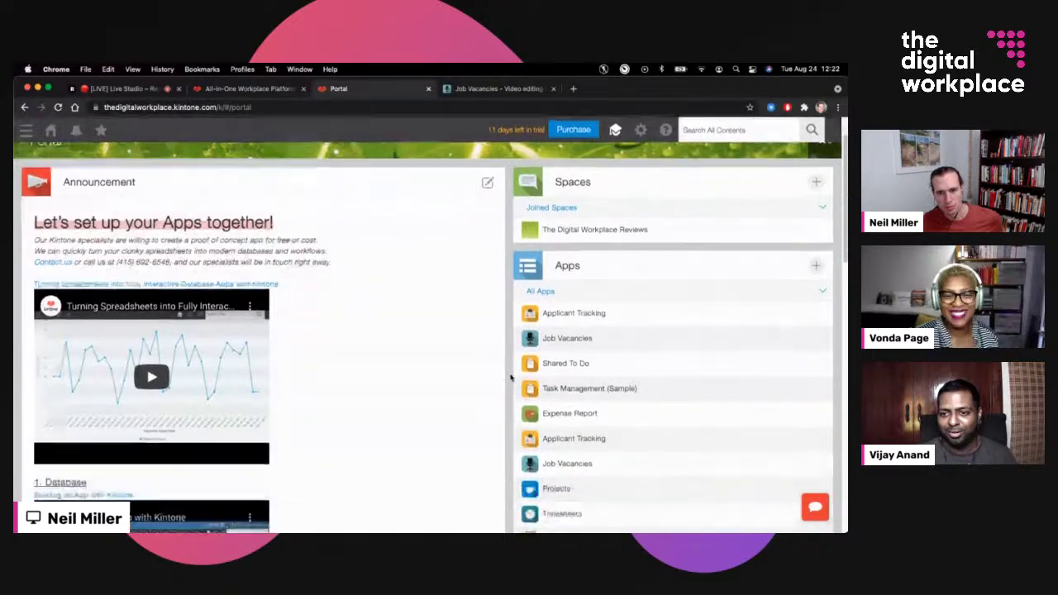
scroll(511, 377, up, 2)
scroll(511, 378, up, 2)
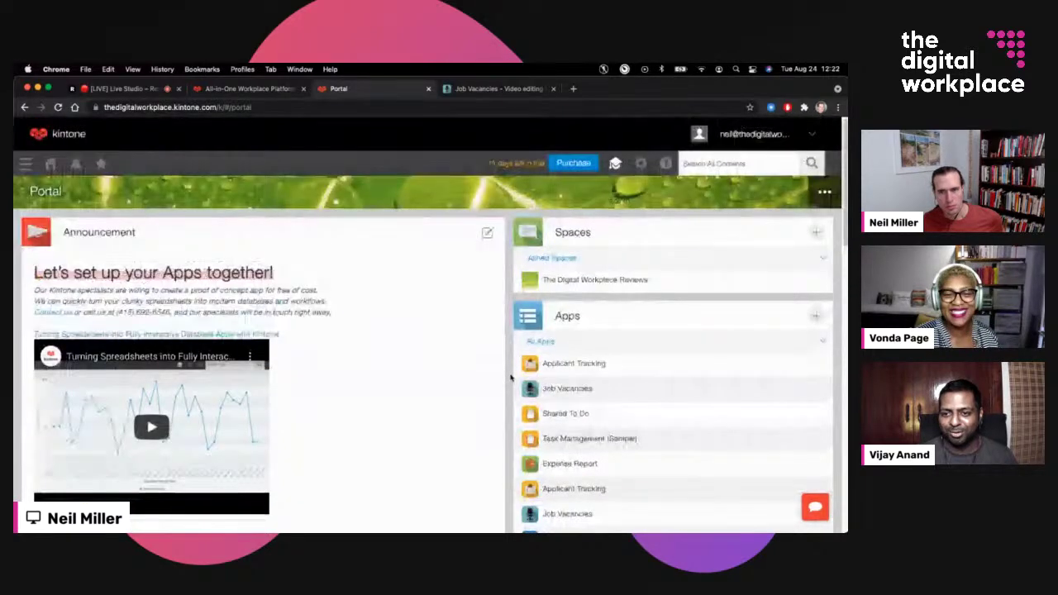
scroll(511, 378, down, 1)
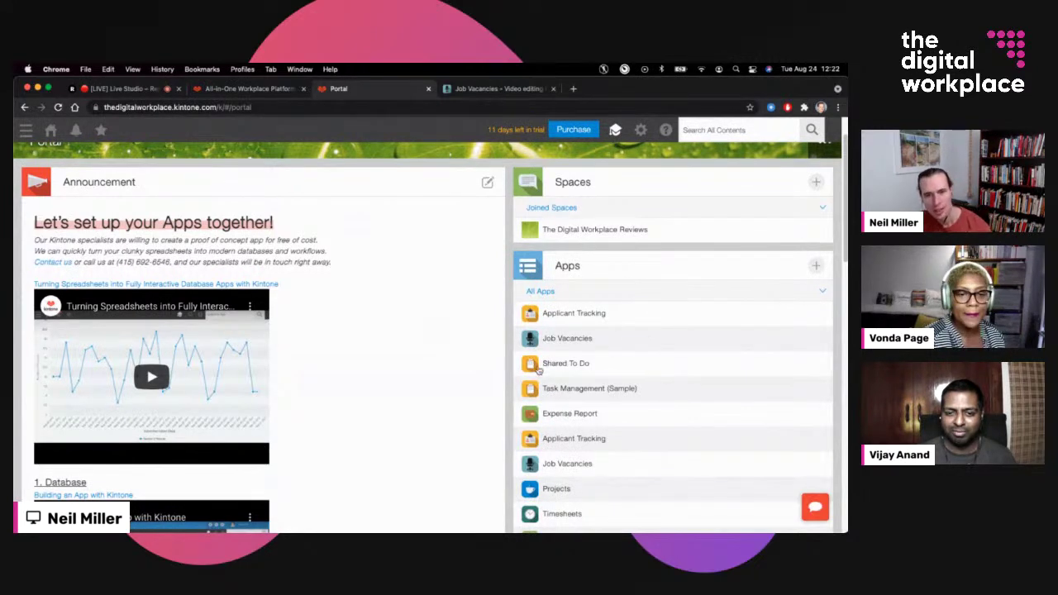
scroll(512, 370, up, 2)
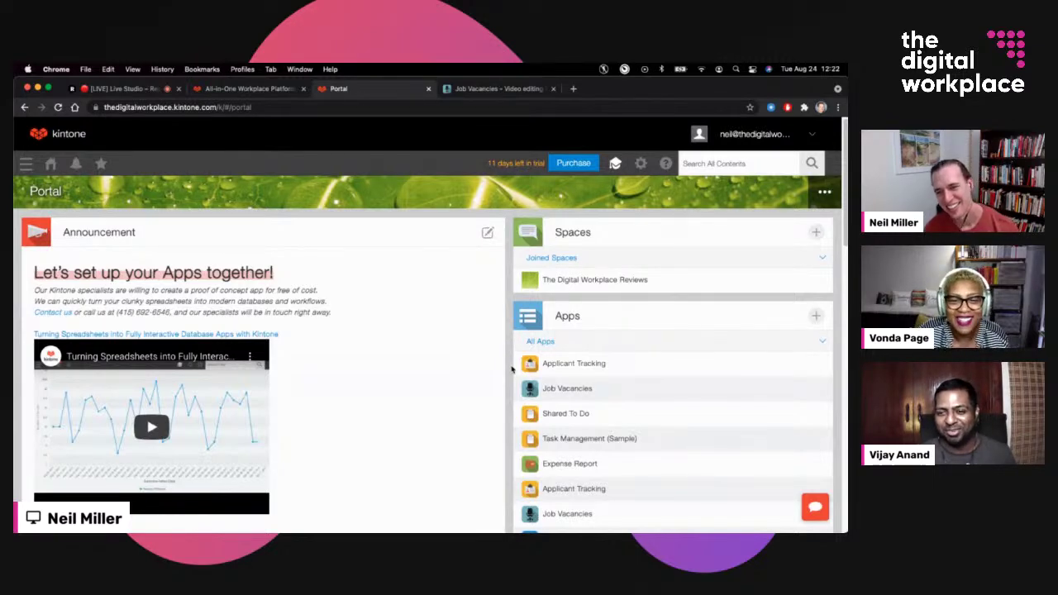
View the to-do records in the Shared To Do app and return to the portal.
click(552, 415)
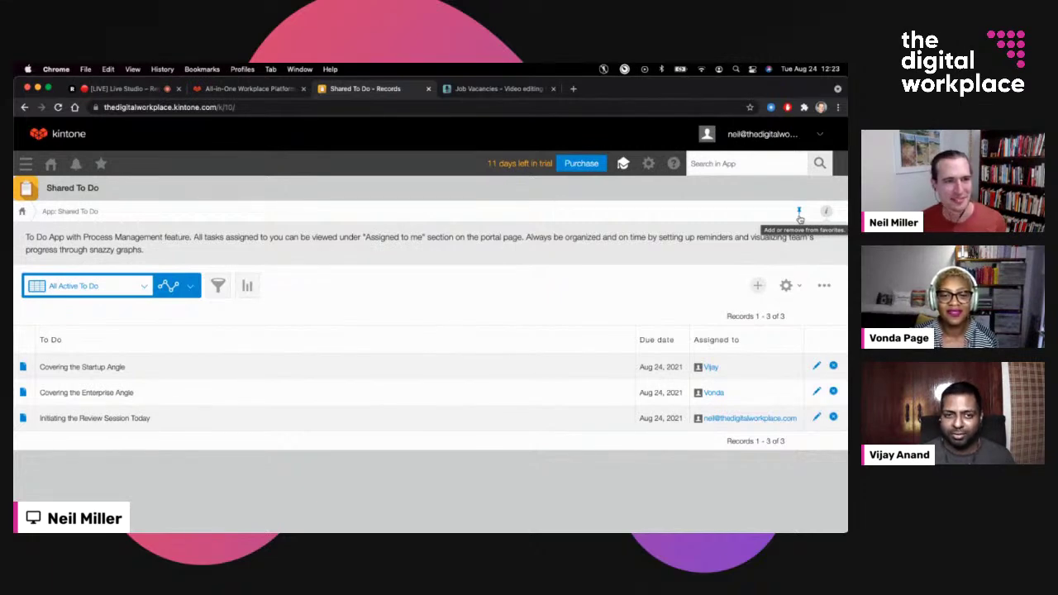
click(76, 194)
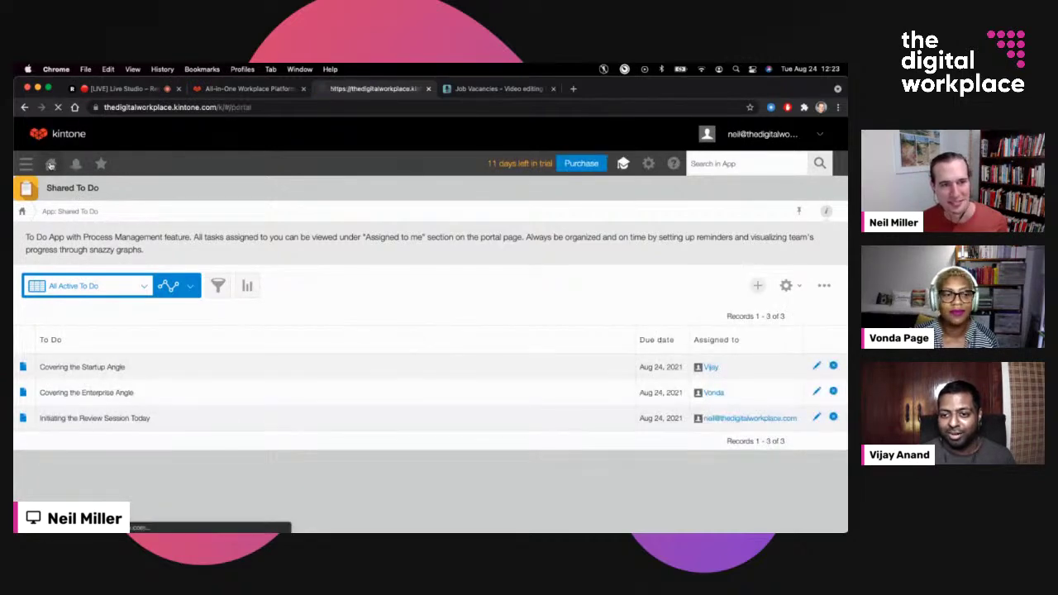
click(51, 164)
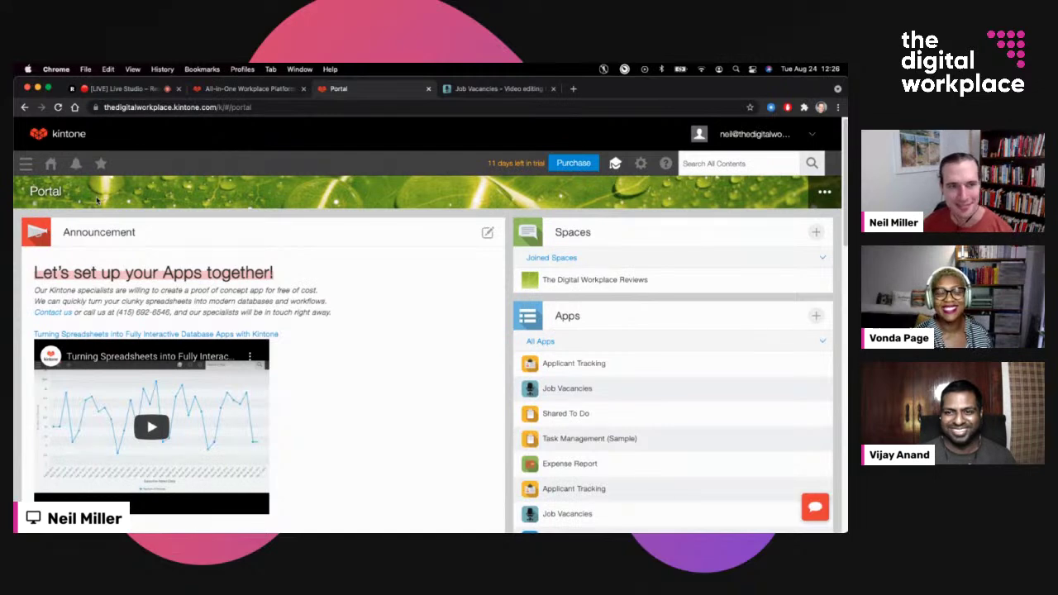
Switch to the Restream live studio.
click(143, 91)
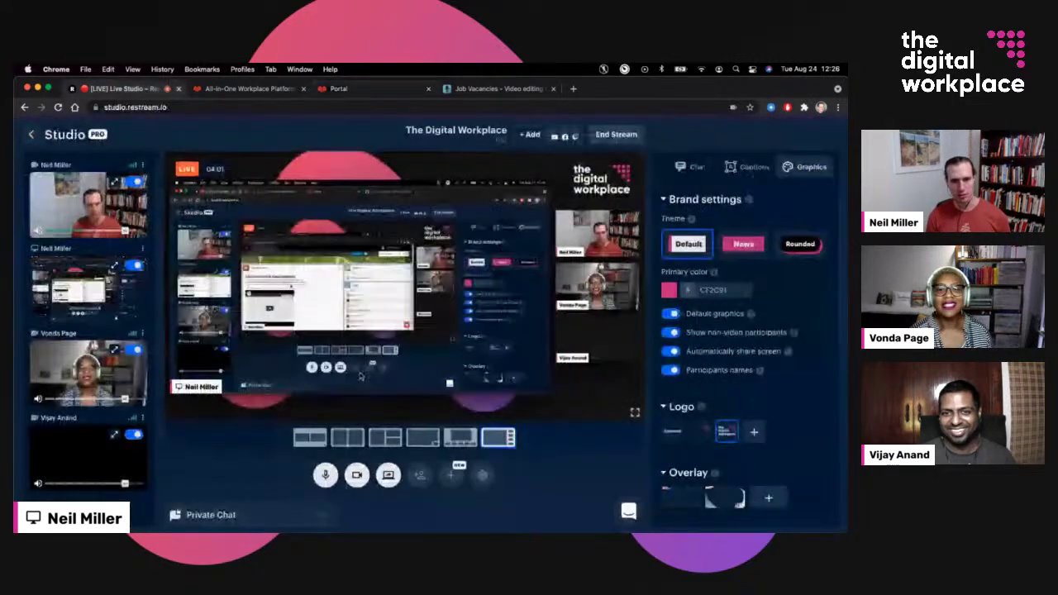